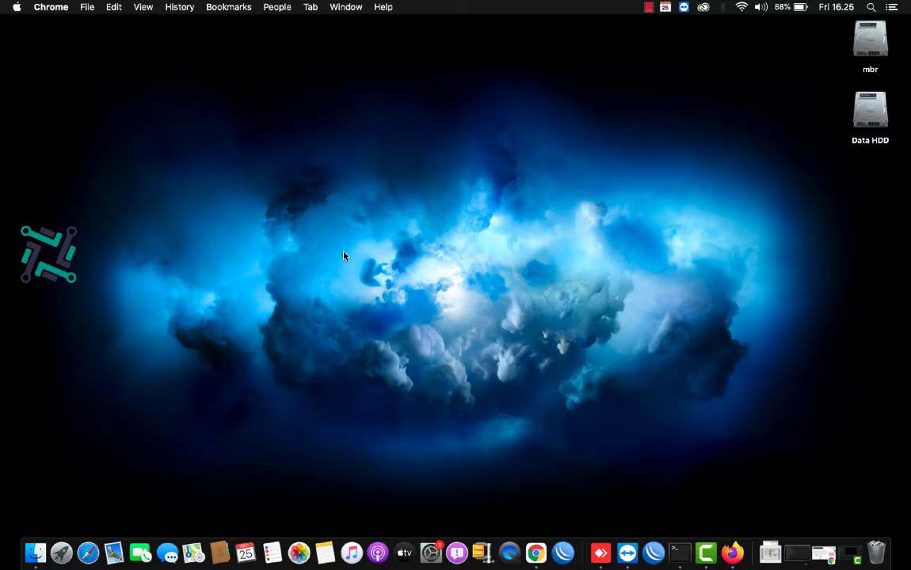
click(648, 7)
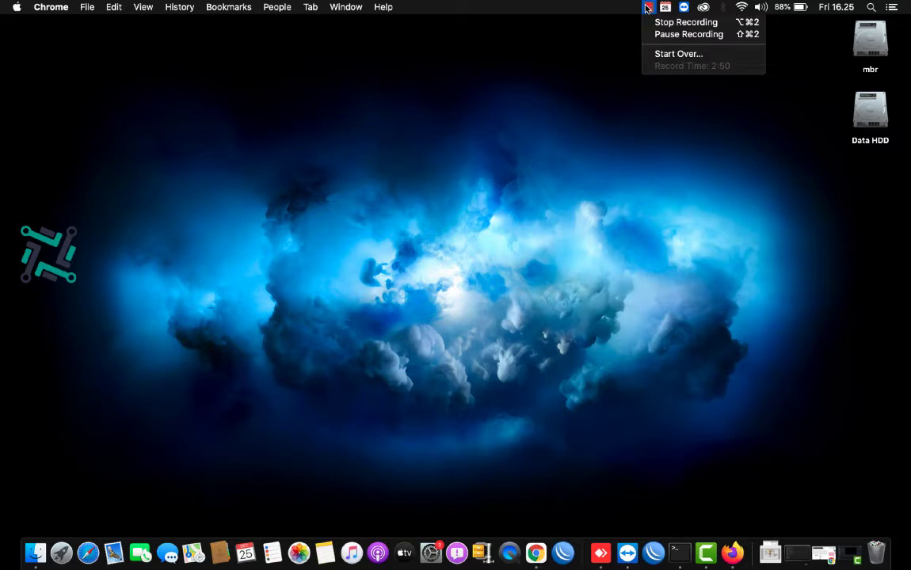
click(590, 27)
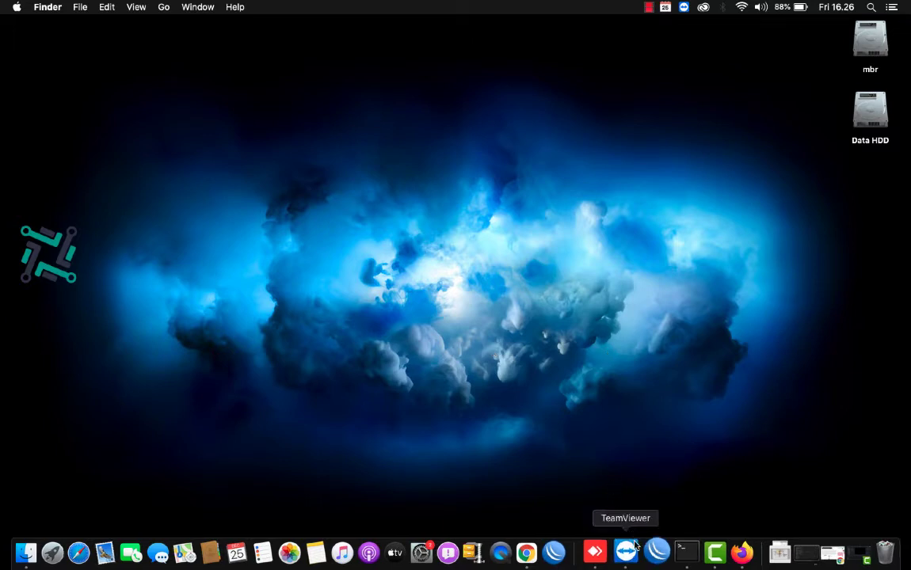
click(650, 8)
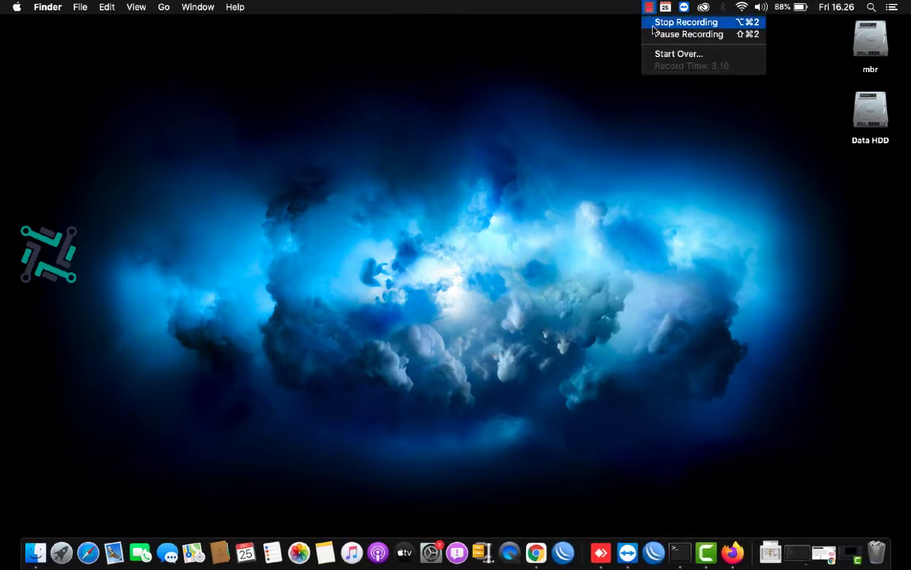
click(655, 35)
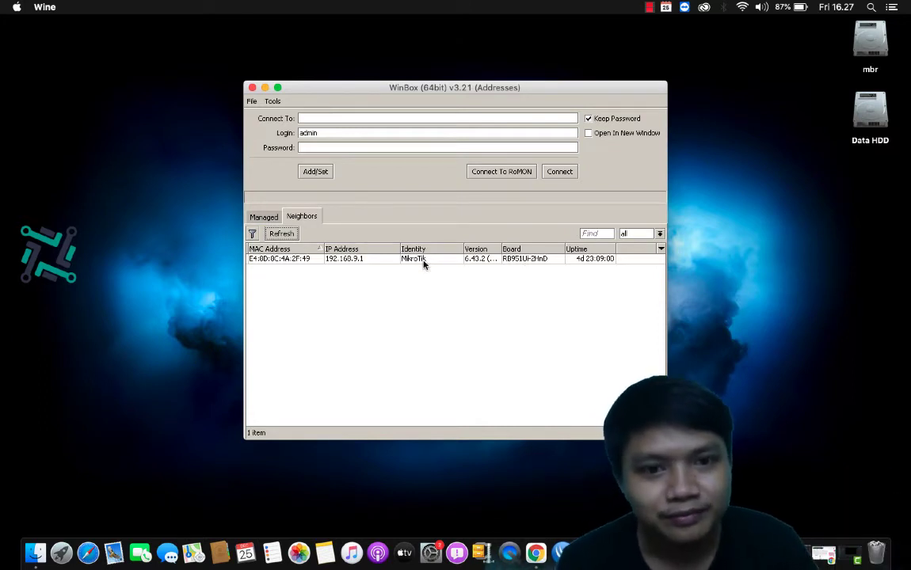
Connect to the discovered MikroTik neighbor by its MAC address with the admin login and reposition the session window
click(311, 260)
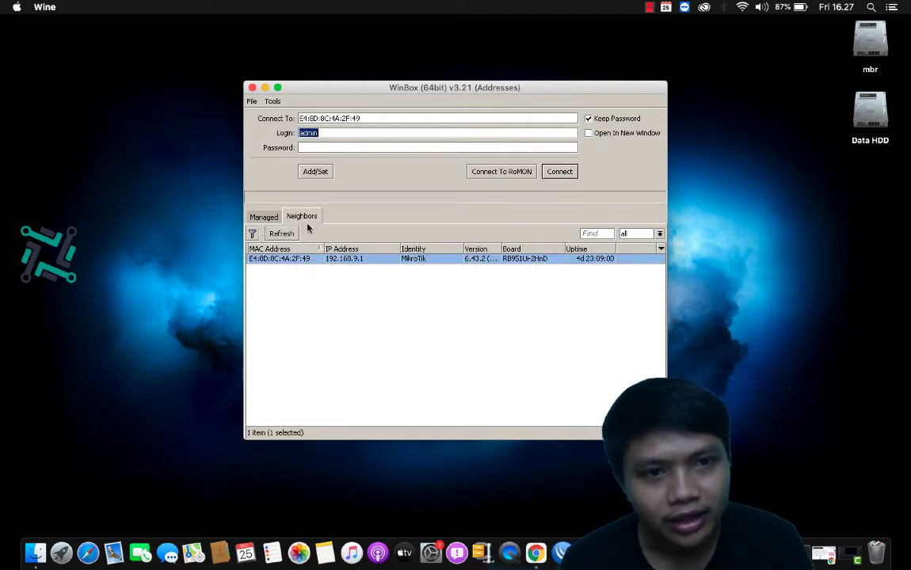
click(559, 173)
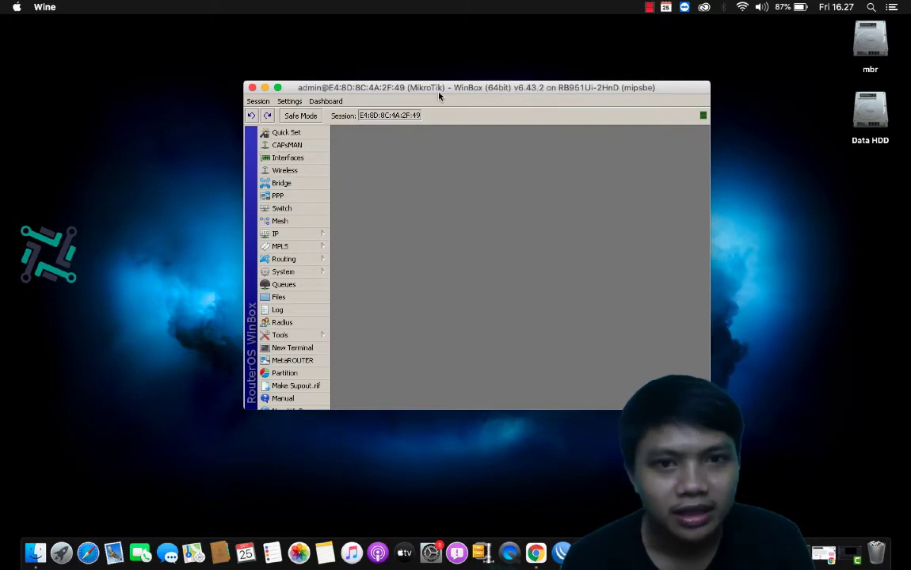
drag(439, 95, 417, 88)
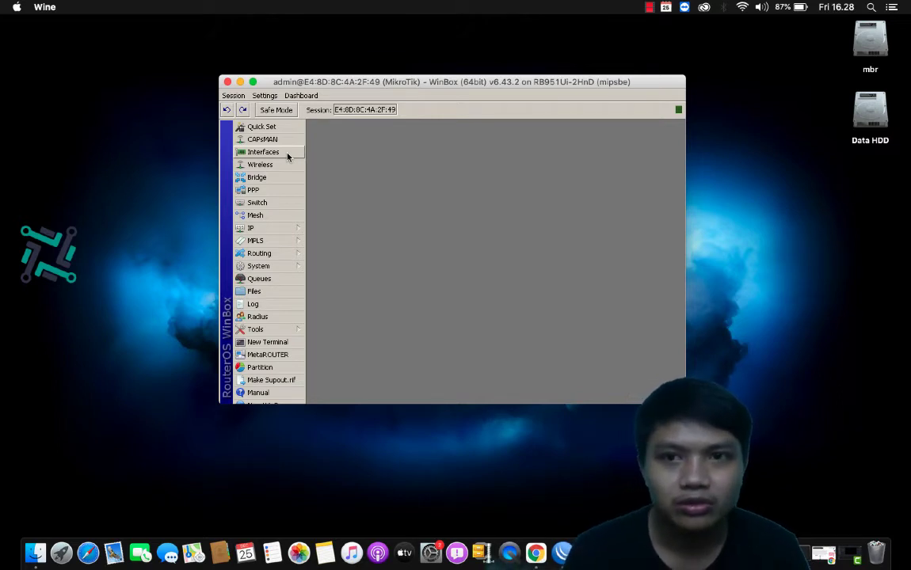
click(651, 8)
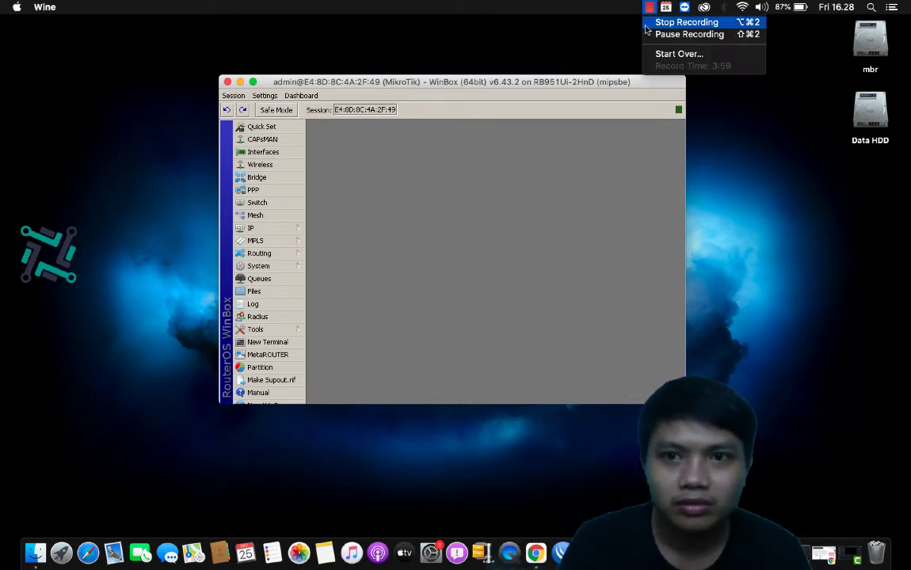
click(661, 34)
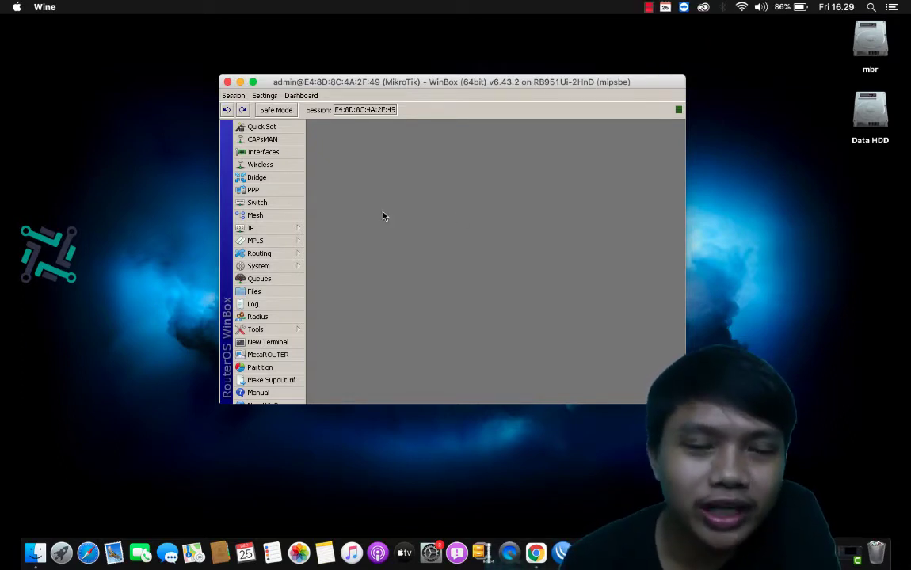
Rename the router's ether3 interface to ether3-vlan in the interface list
click(290, 153)
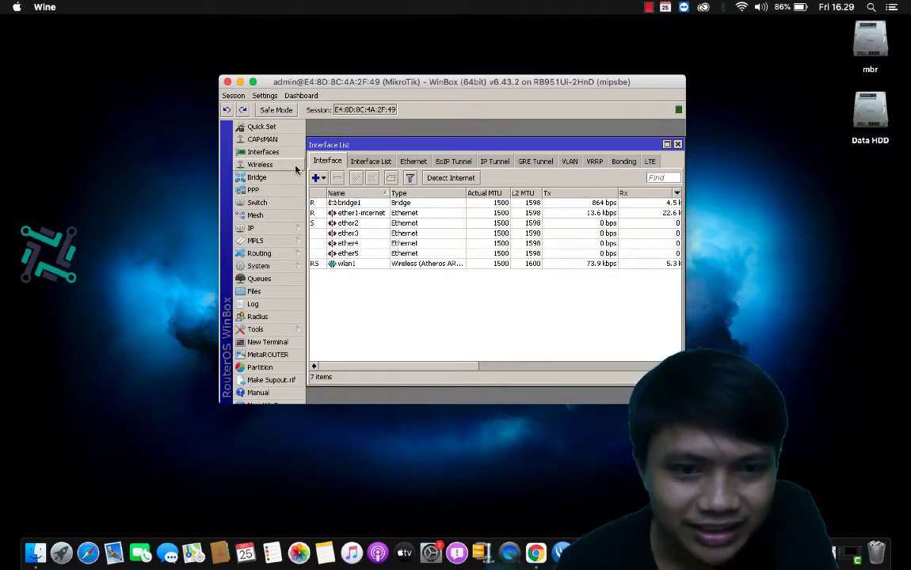
click(338, 213)
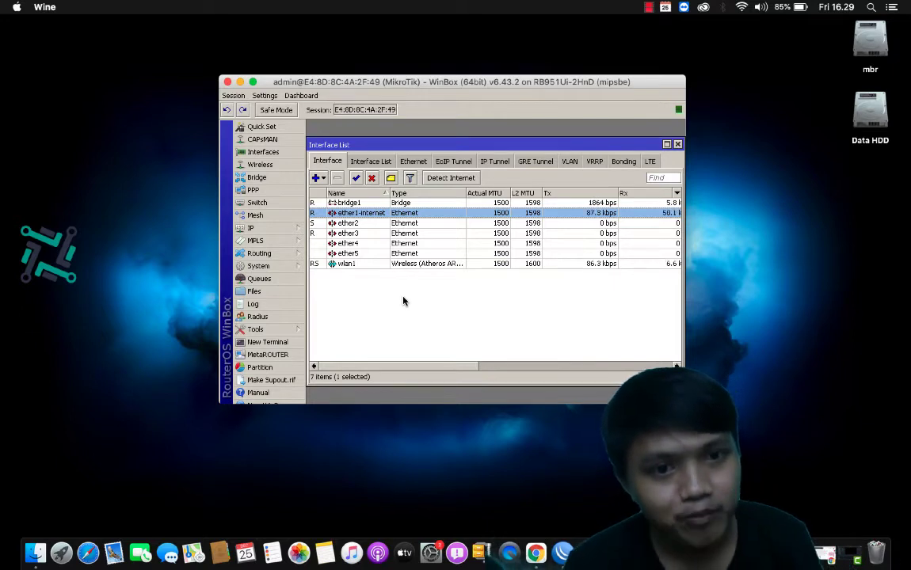
click(363, 233)
double_click(363, 236)
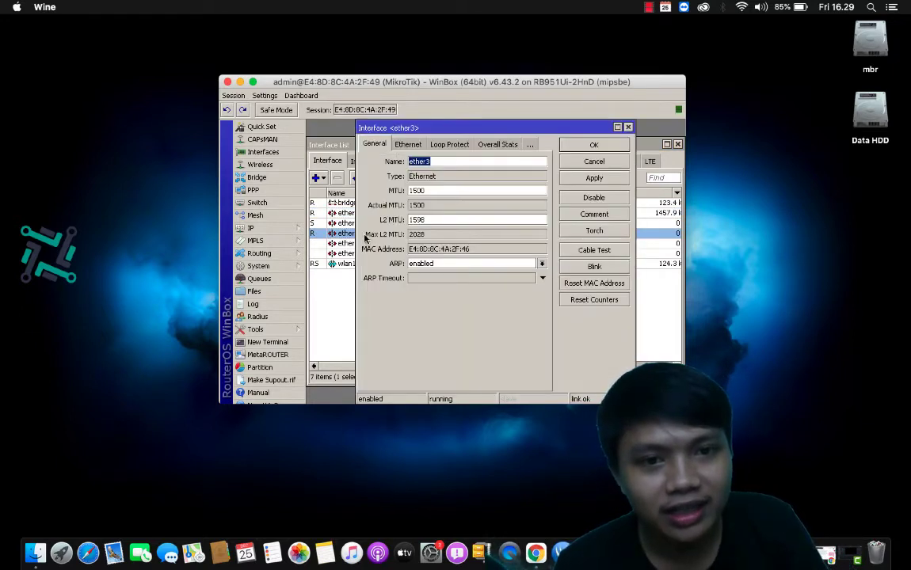
click(473, 160)
text(-vlan)
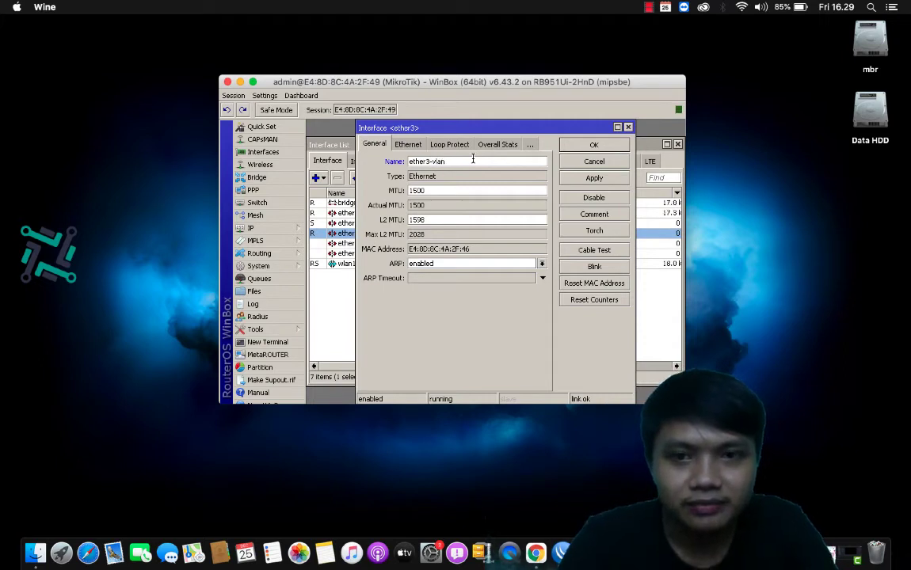
key(Return)
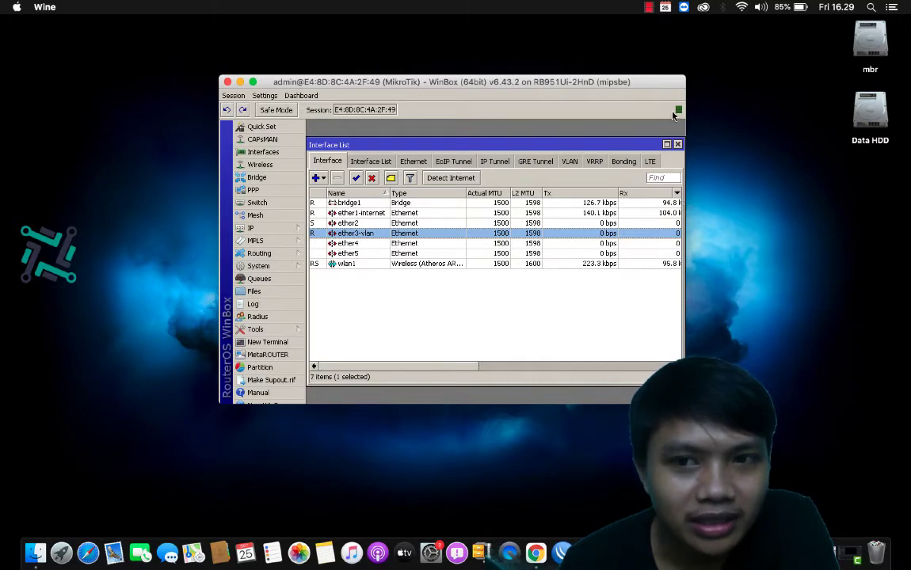
Enlarge the router session window upward, sideways and downward to give the interface list more room
drag(685, 81, 910, 16)
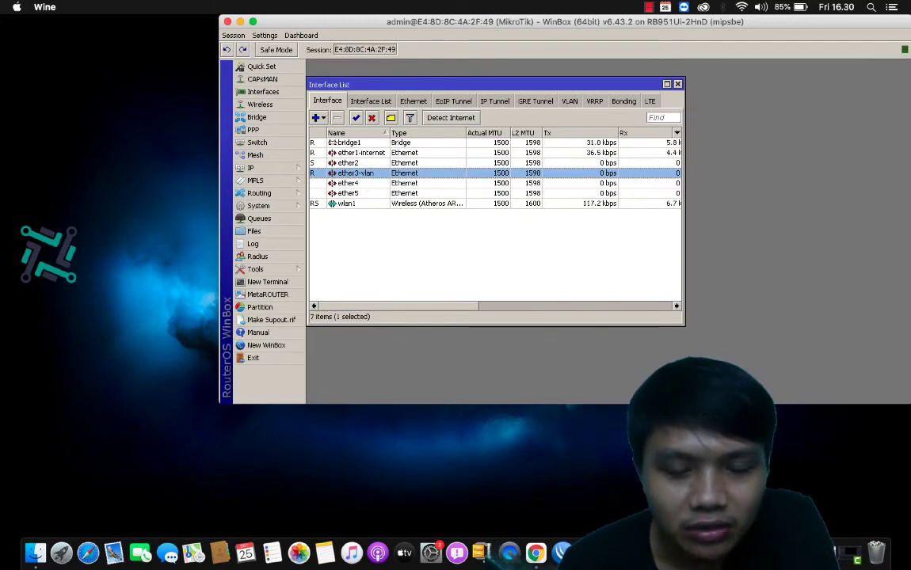
drag(220, 404, 220, 536)
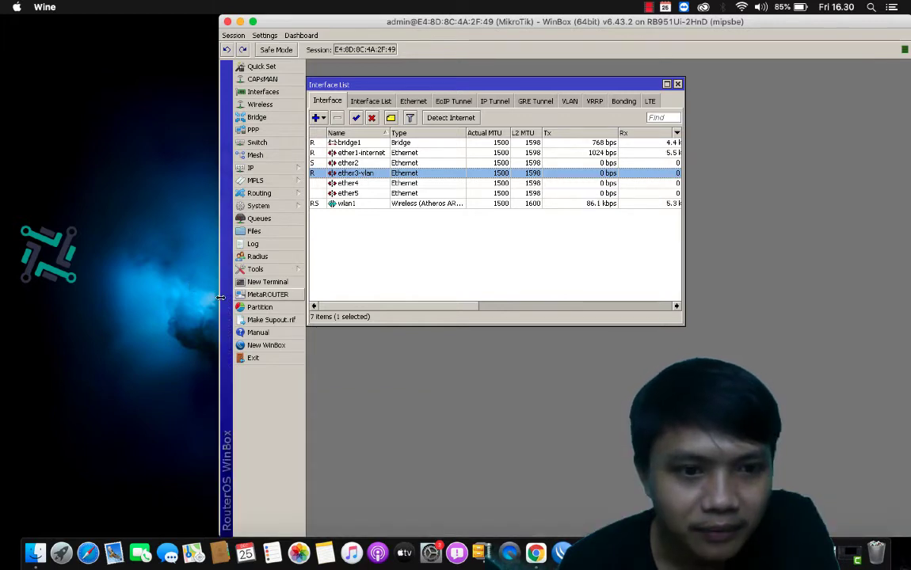
click(268, 294)
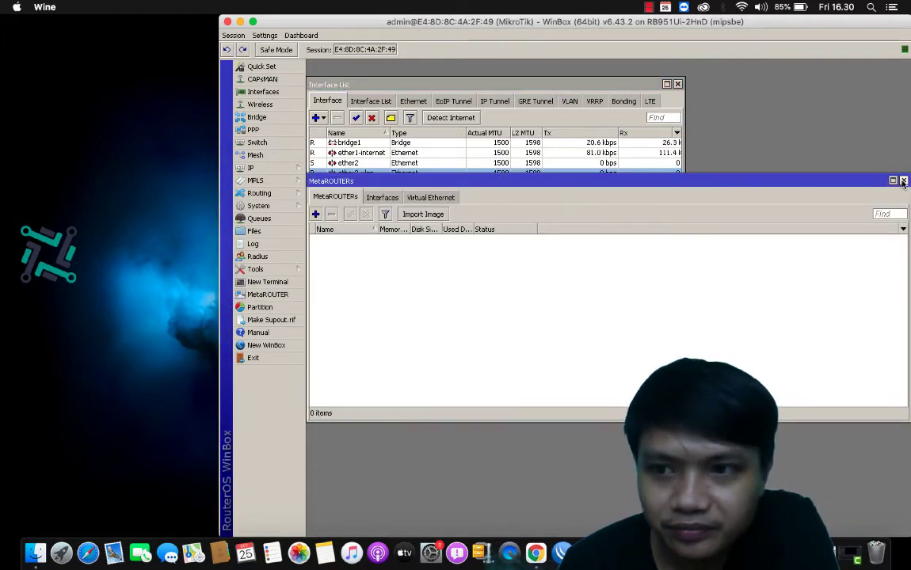
key(Escape)
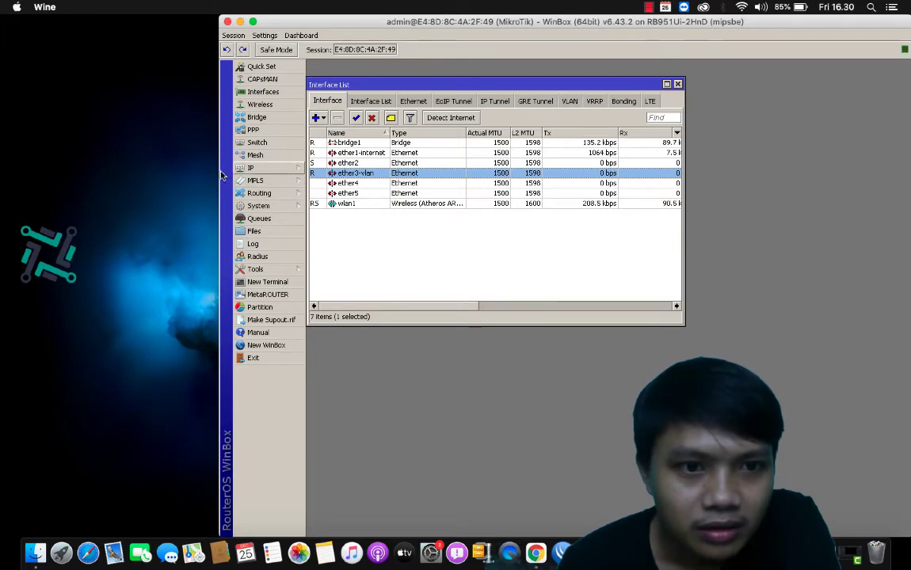
mouse_move(218, 171)
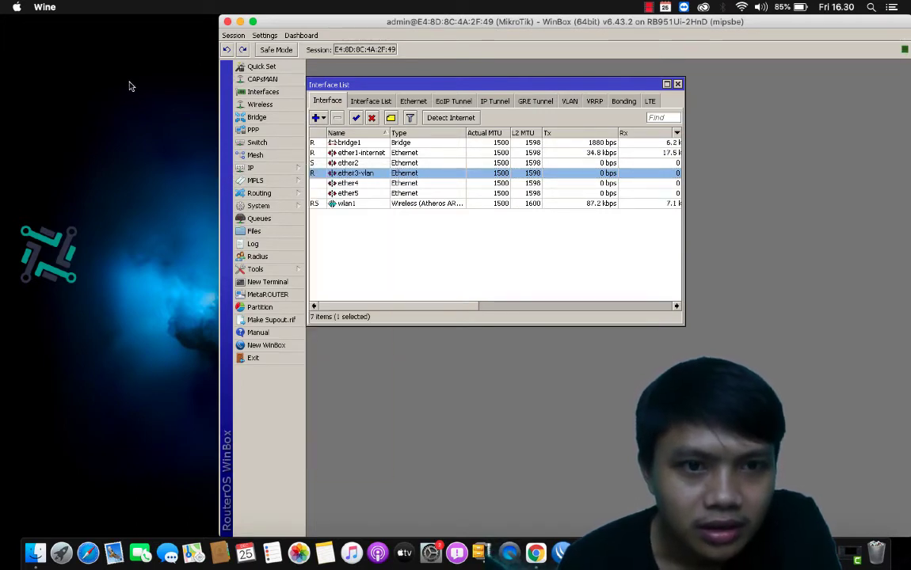
Start a new VLAN interface from the interface list
click(321, 118)
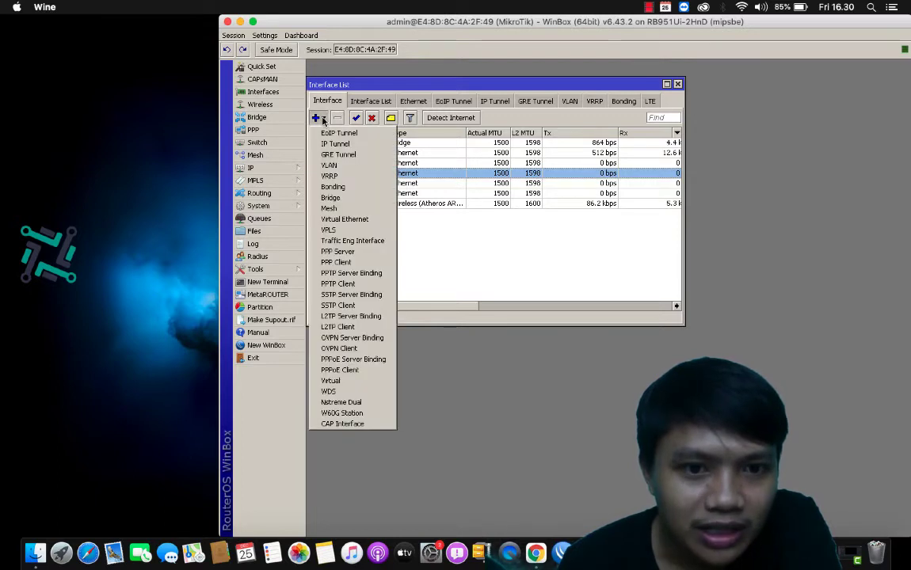
click(363, 86)
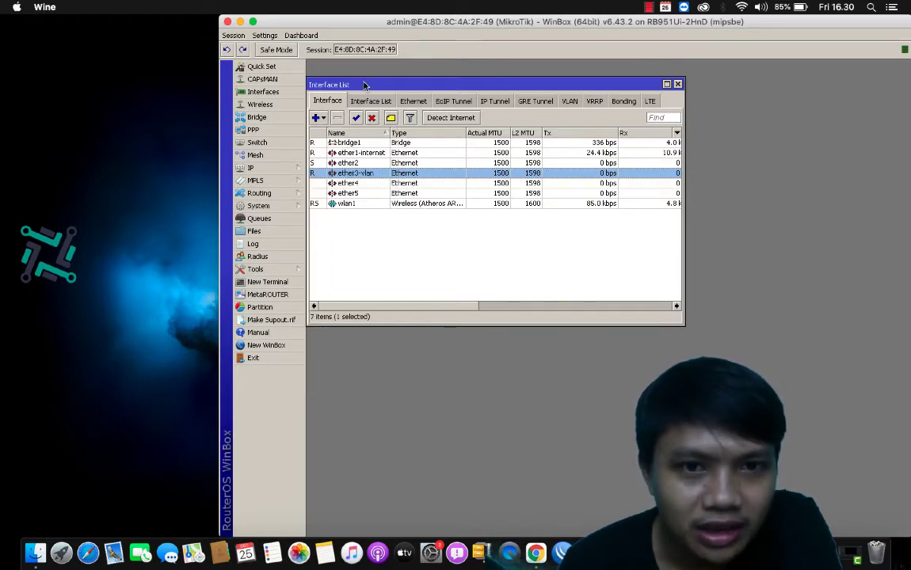
click(323, 119)
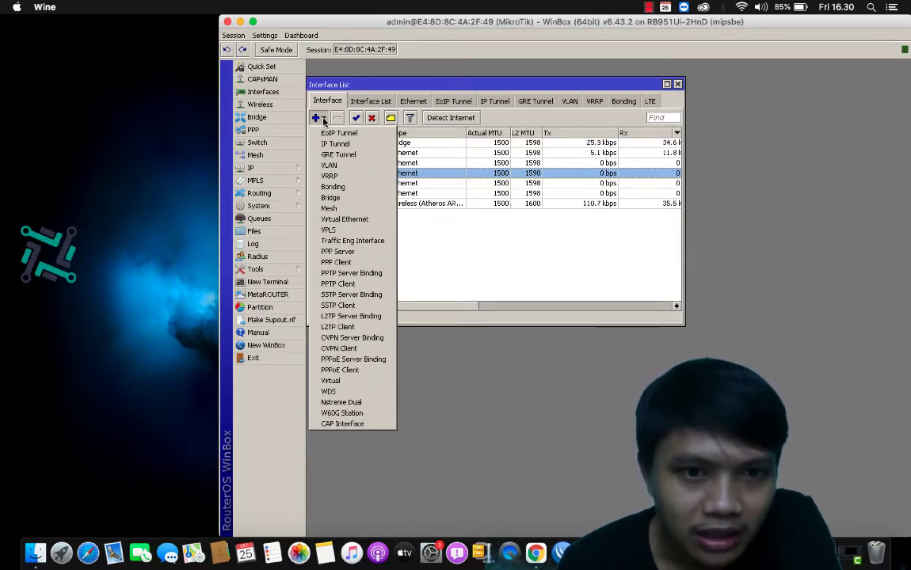
click(336, 166)
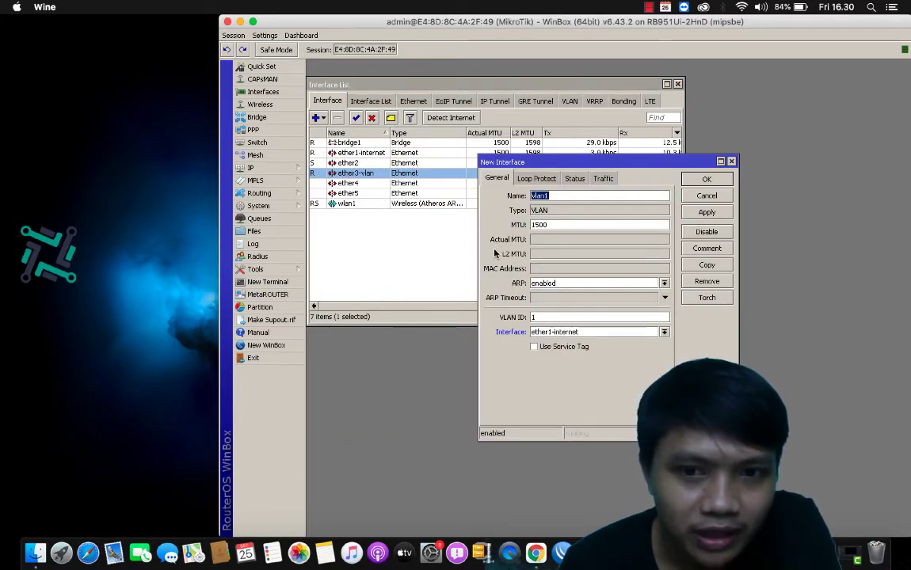
Name the new VLAN interface div-keuangan
click(554, 196)
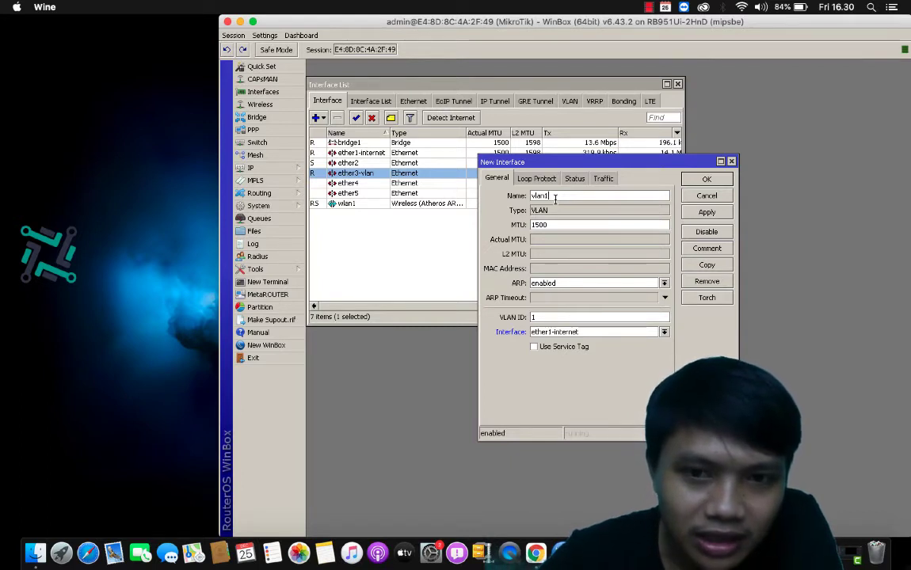
key(BackSpace)
key(BackSpace)
key(BackSpace)
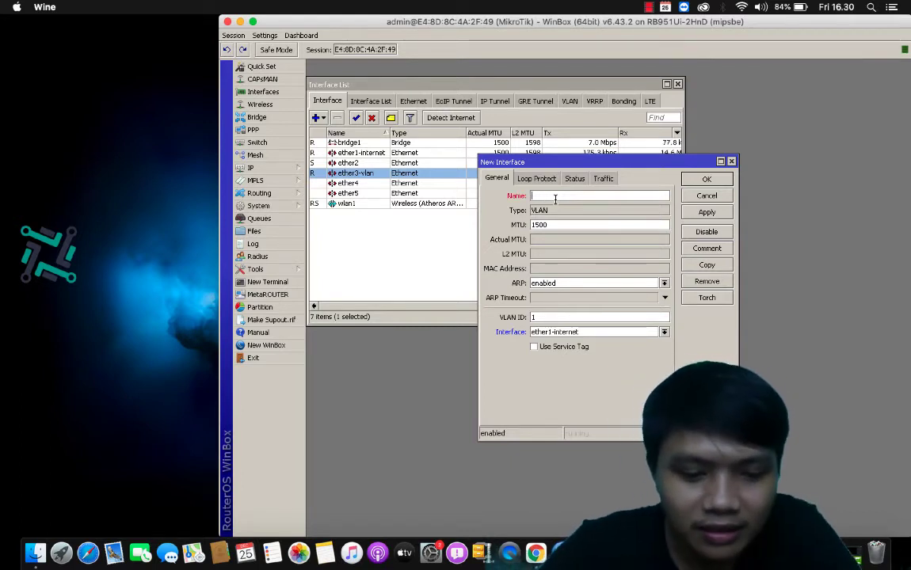
text(div-)
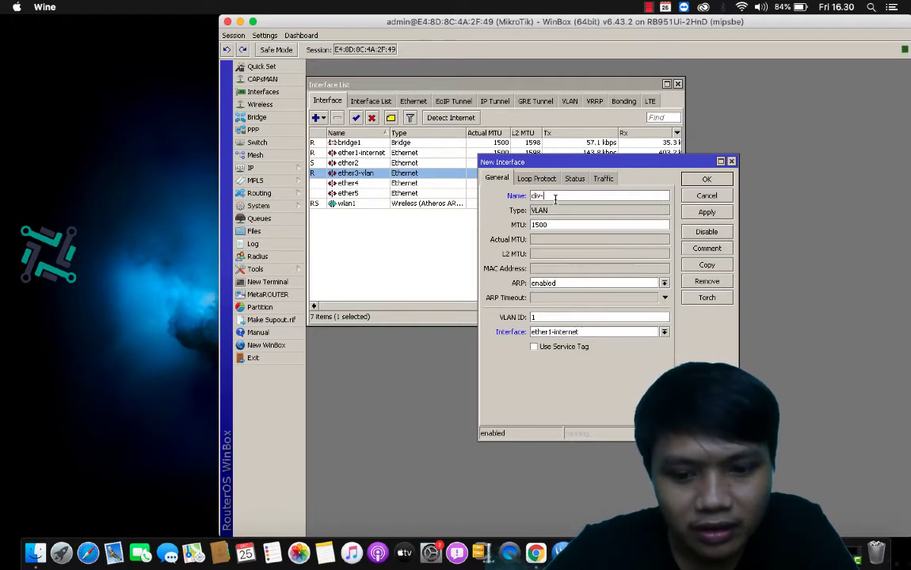
text(keuangan)
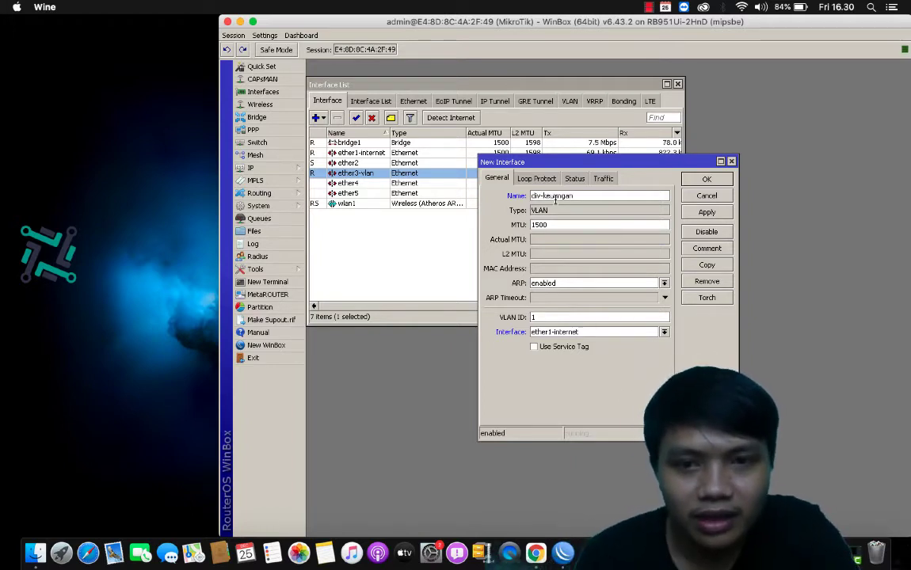
Replace the new VLAN interface's name with vlan-keuangan
double_click(536, 195)
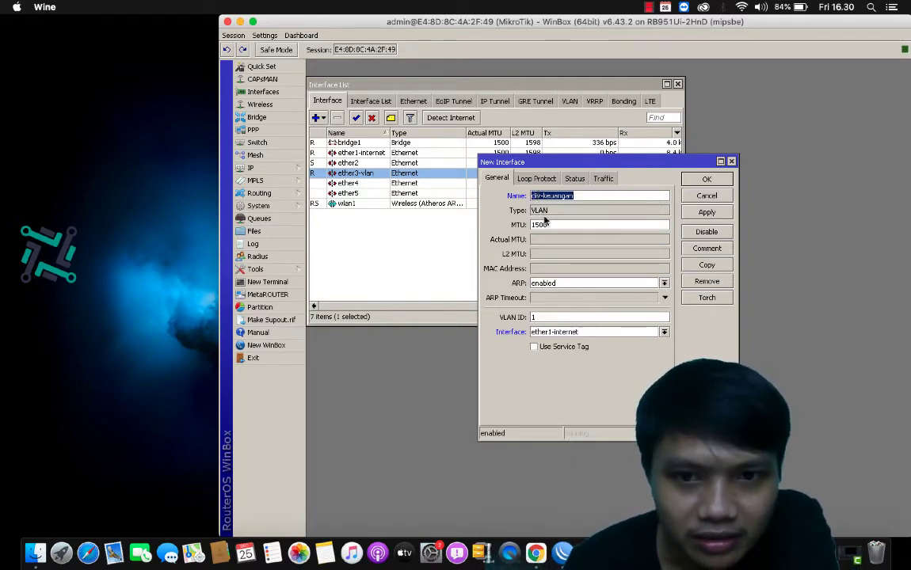
text(vlan)
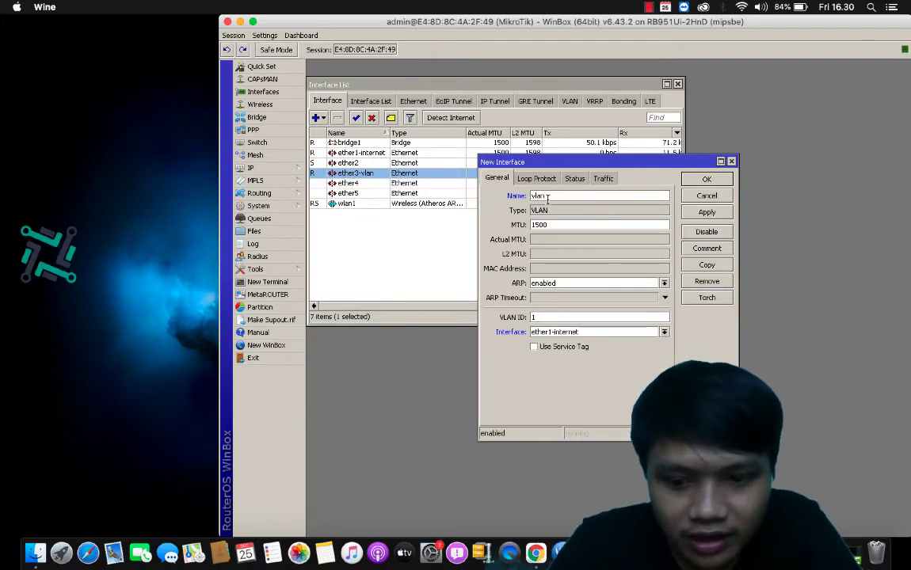
text(-keuangan)
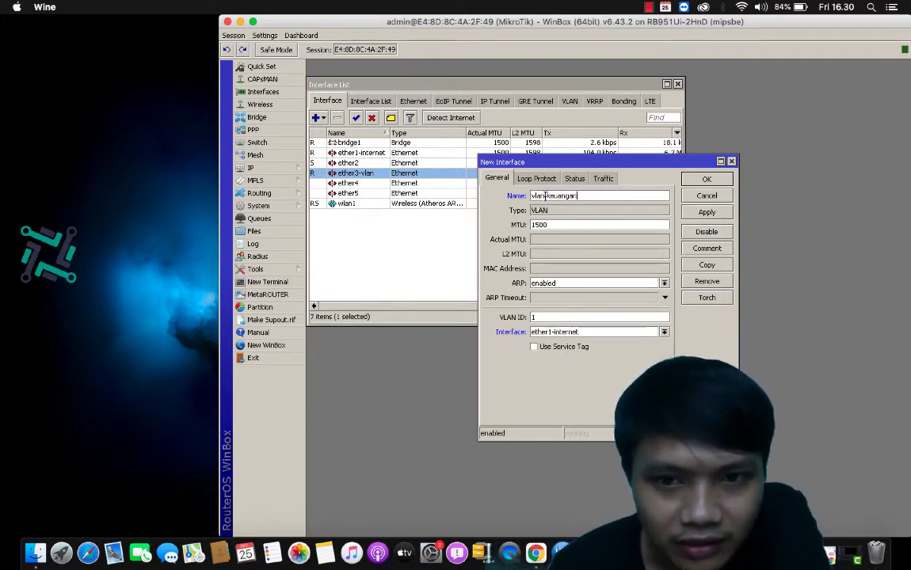
double_click(545, 195)
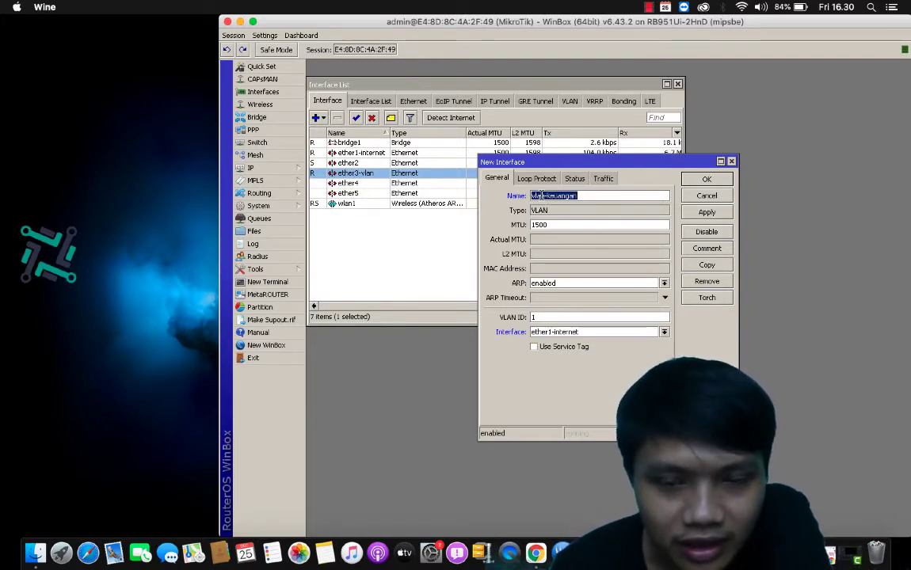
Set the new interface's VLAN ID to 10 and assign it to the ether3-vlan parent interface
click(560, 317)
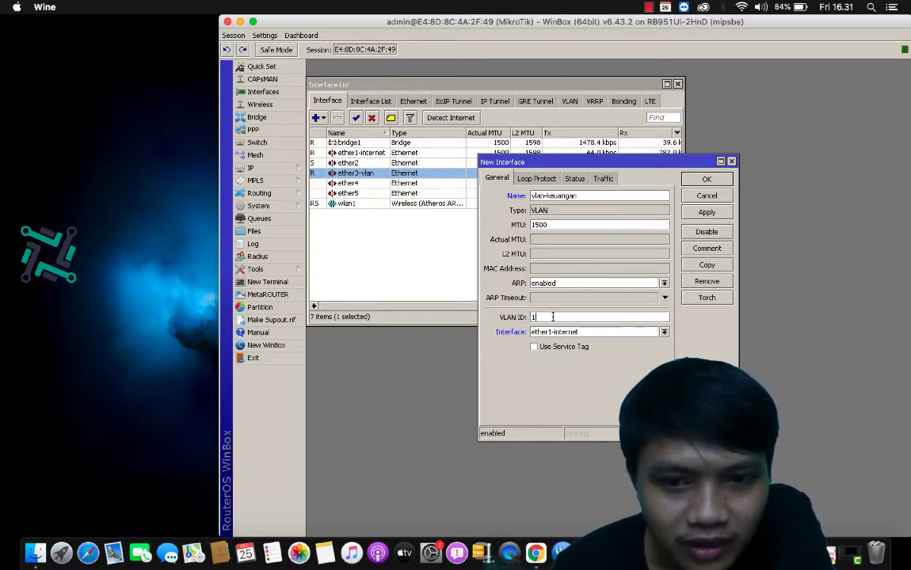
text(0)
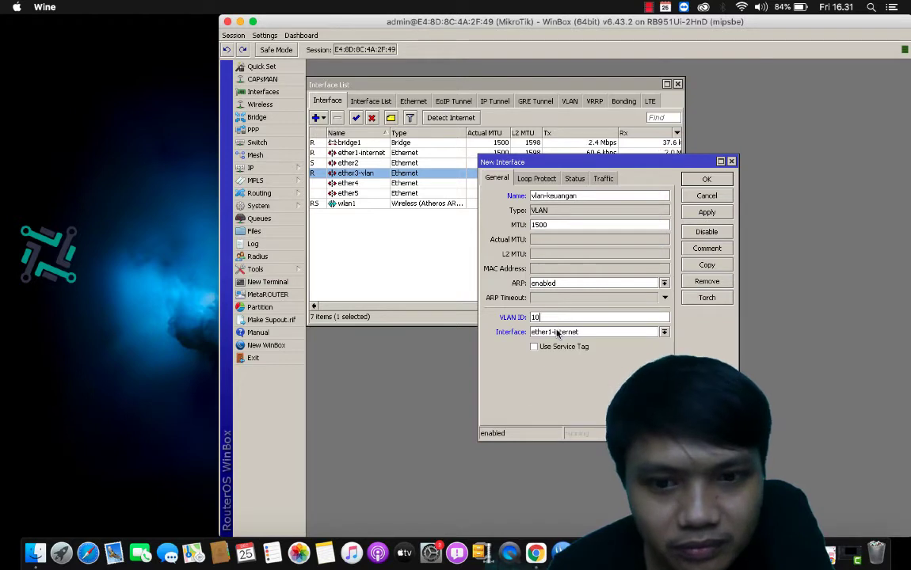
click(557, 332)
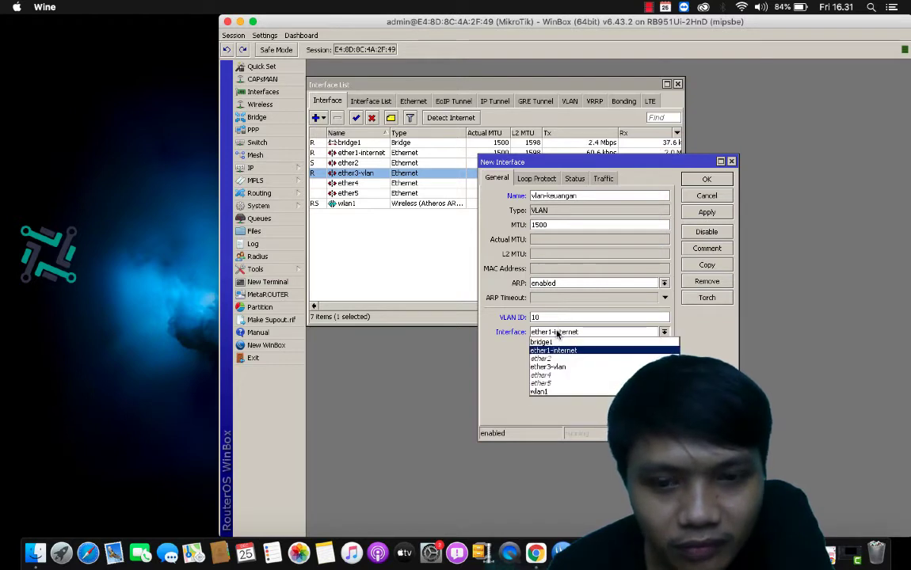
click(566, 368)
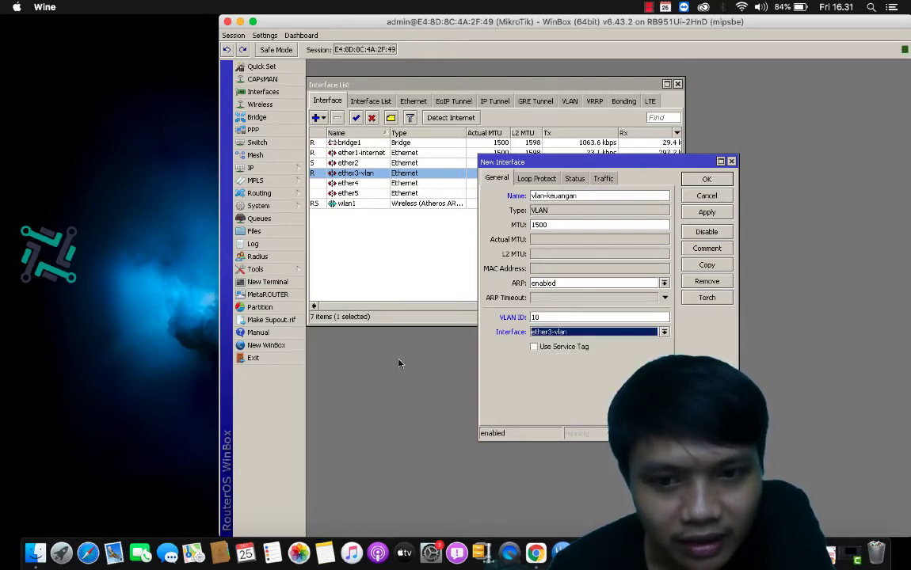
Save the vlan-keuangan interface and enlarge the interface list, widening its Name column to fit the full name
click(707, 212)
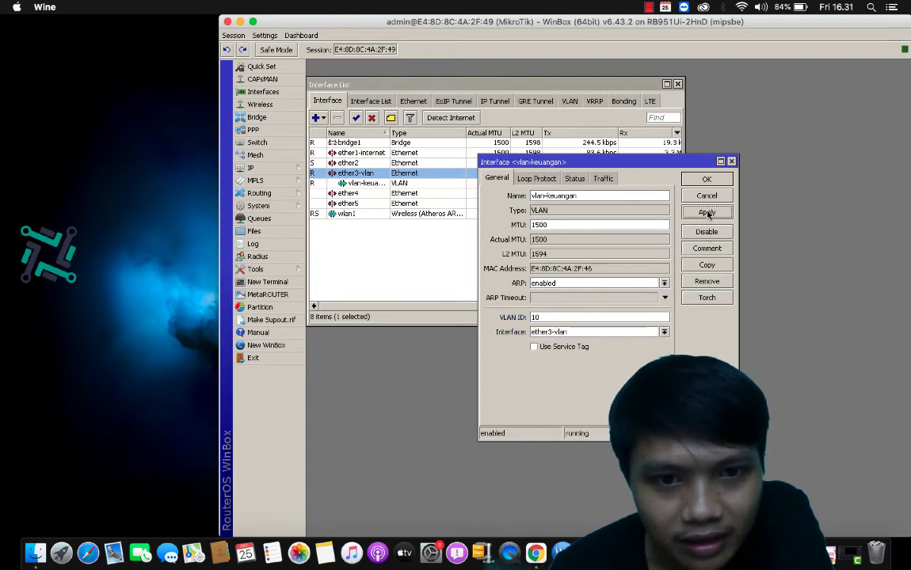
click(704, 181)
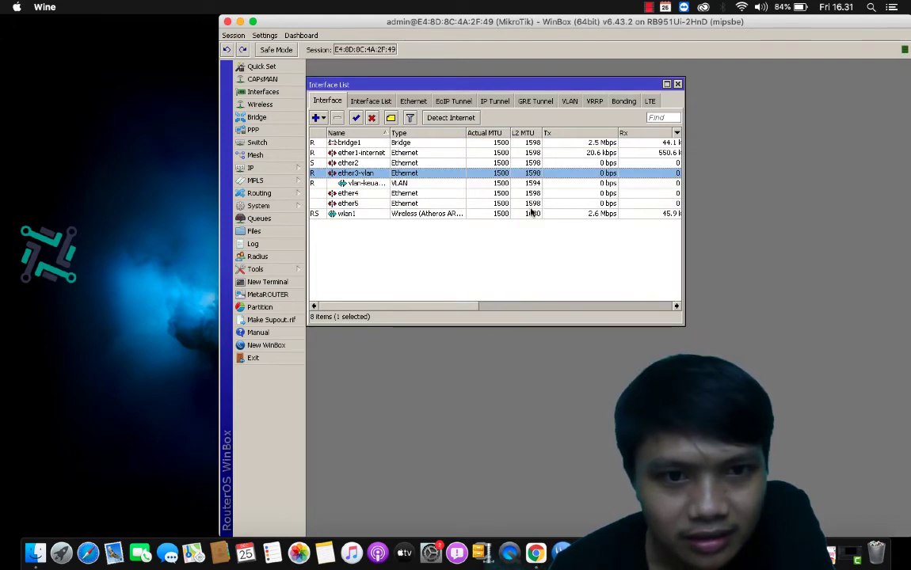
click(382, 183)
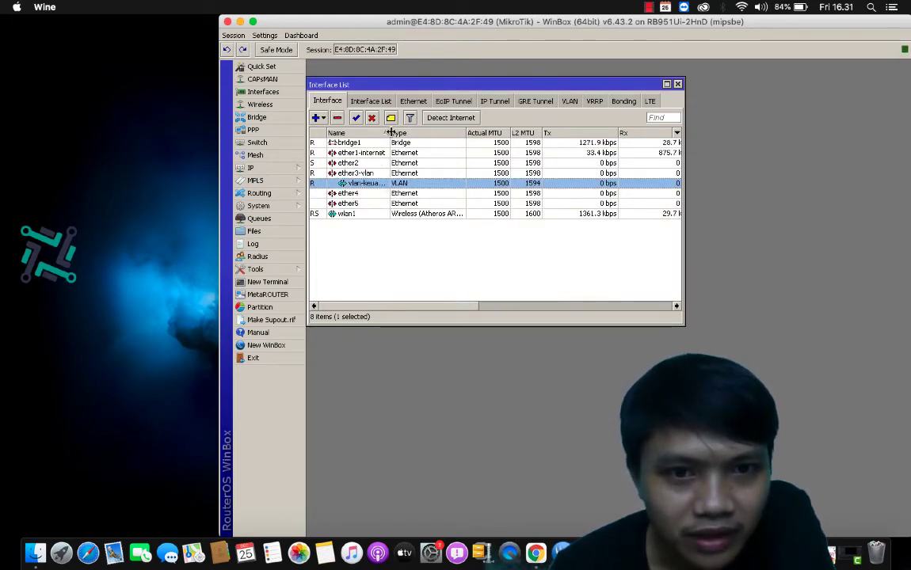
drag(388, 133, 426, 134)
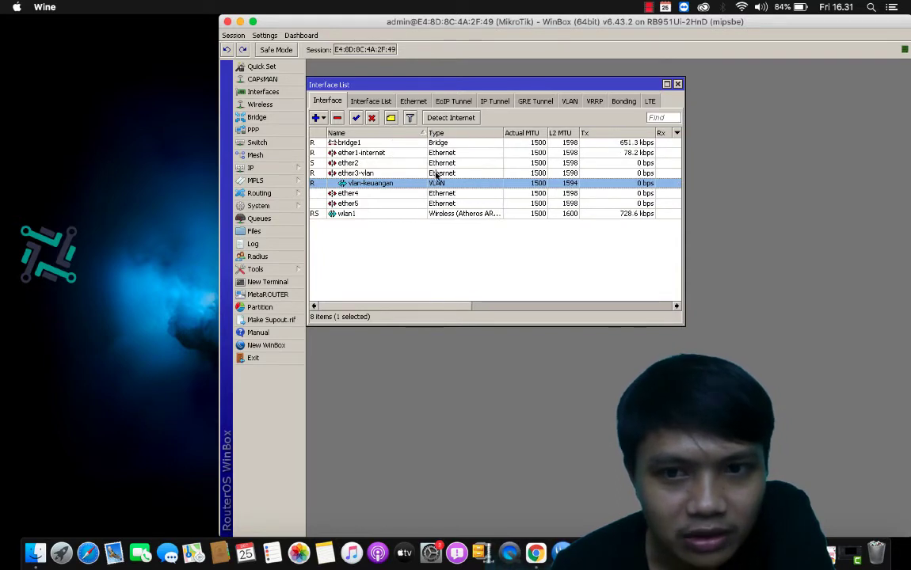
double_click(606, 82)
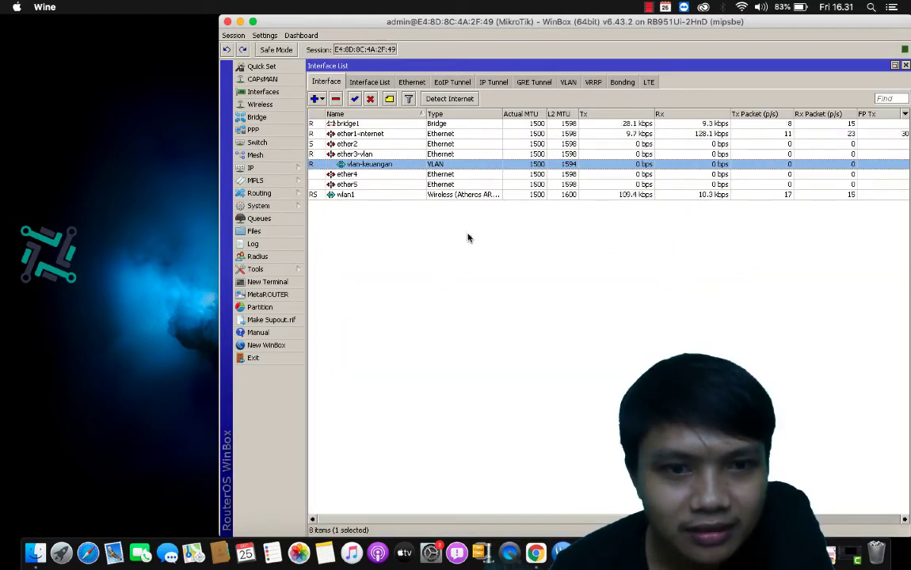
click(355, 154)
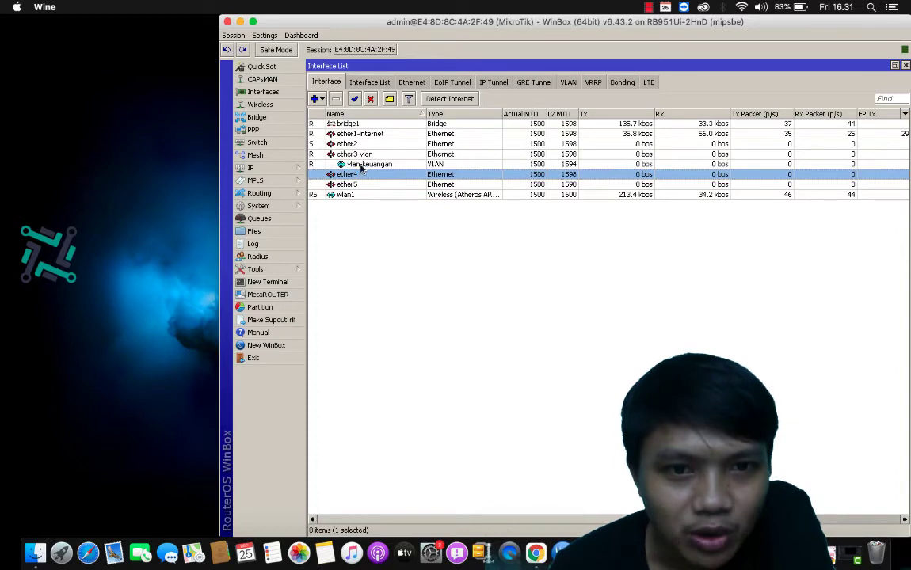
click(361, 165)
click(361, 175)
click(361, 163)
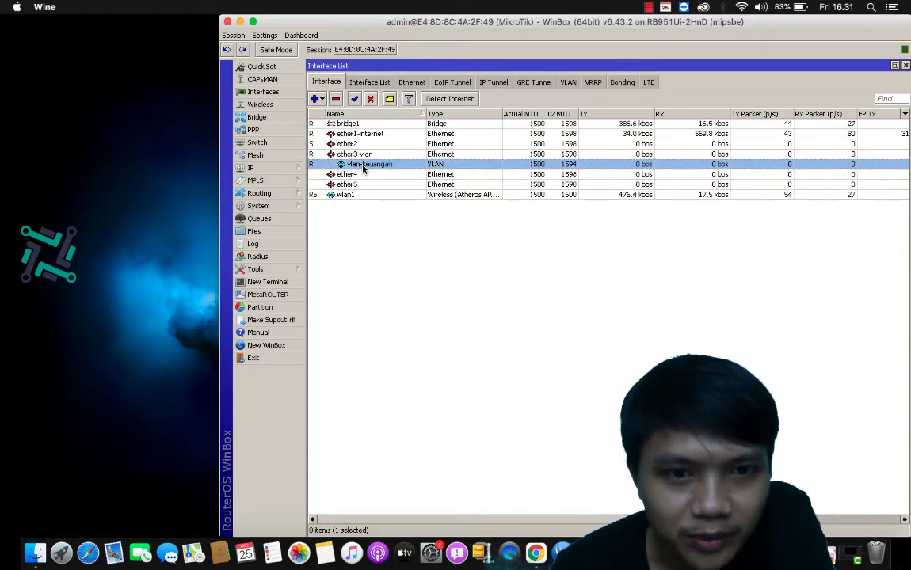
Delete the IP address entry assigned to the unknown interface from the router's address list
click(296, 172)
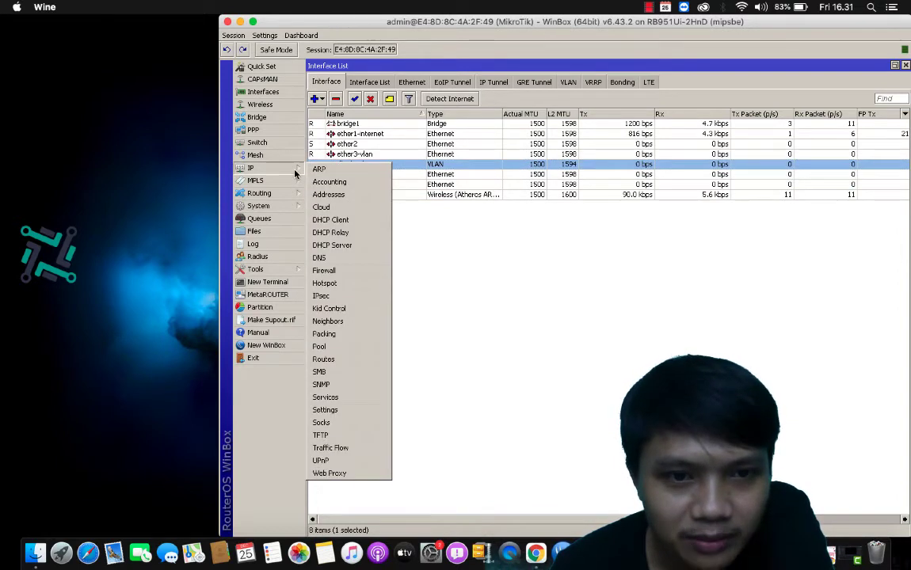
click(326, 194)
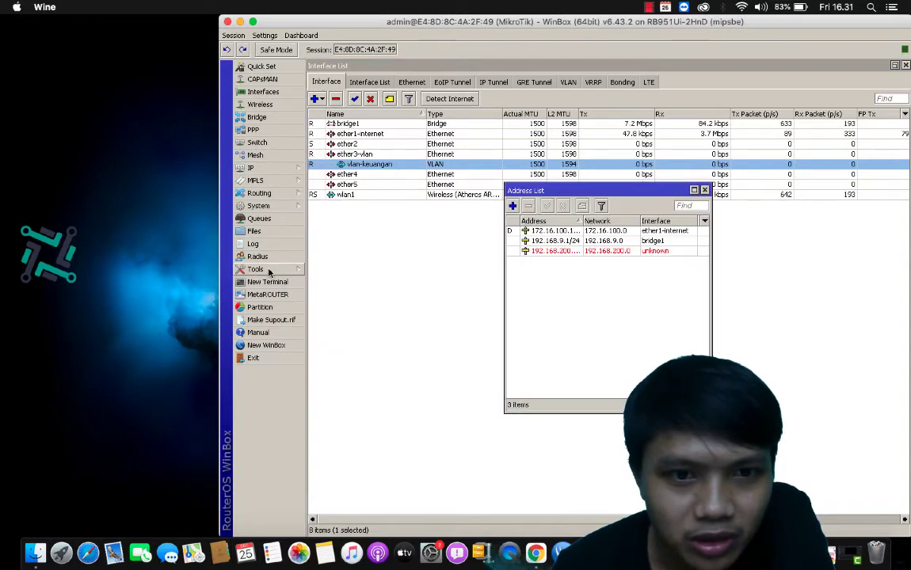
click(555, 250)
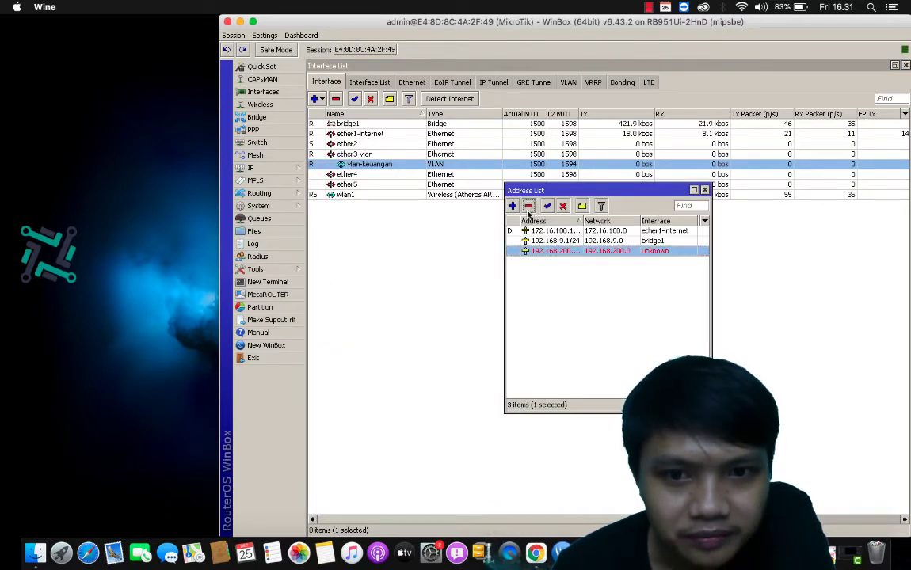
click(529, 206)
Add the IP address 192.168.200.1/24 on the vlan-keuangan interface and save the entry
click(512, 206)
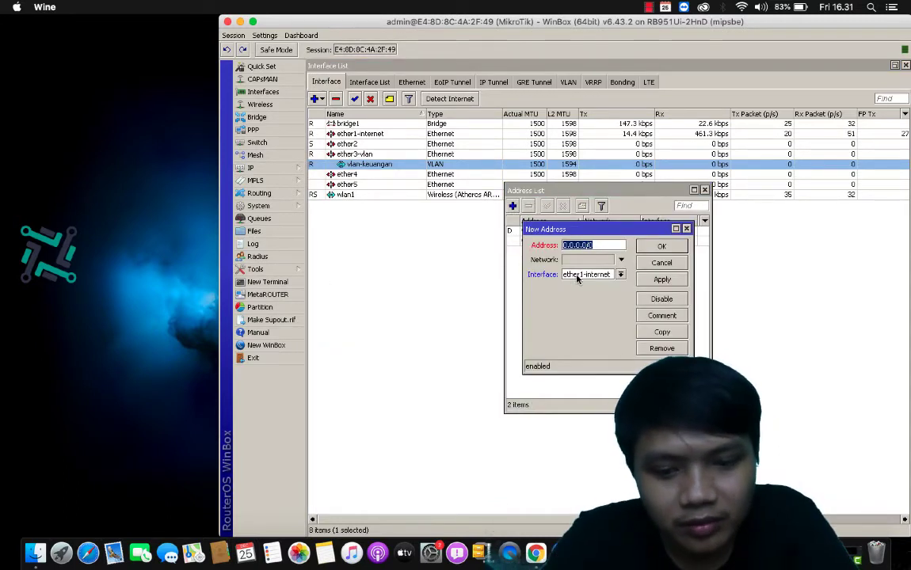
text(192.168.)
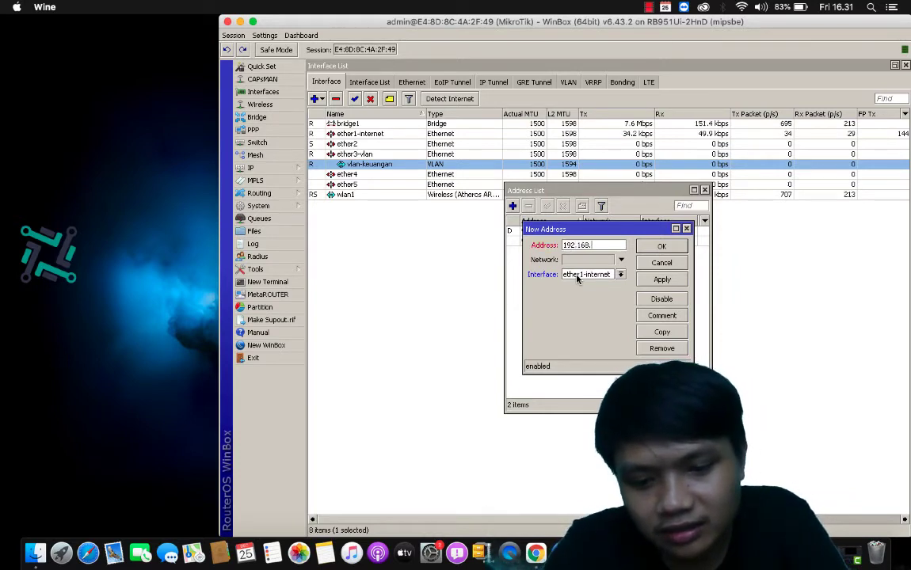
text(200.1)
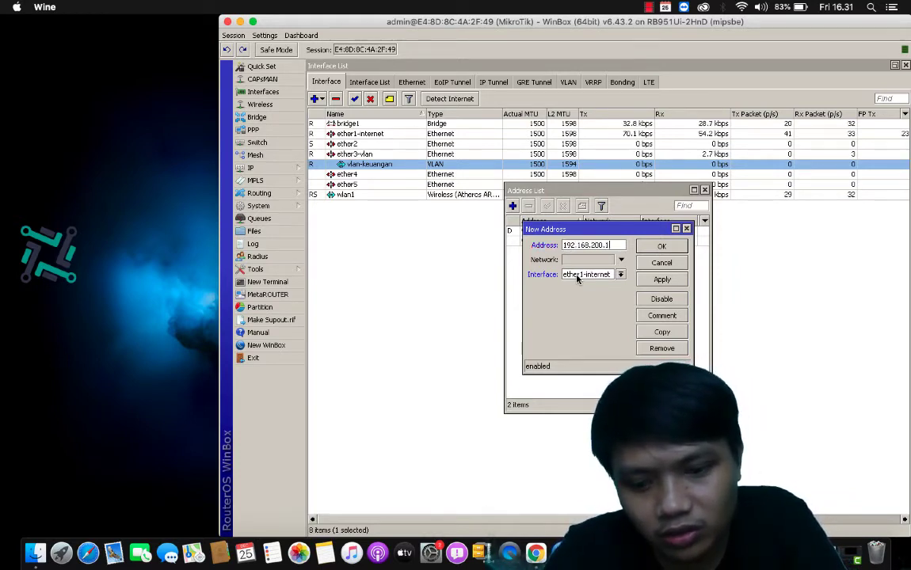
text(/24)
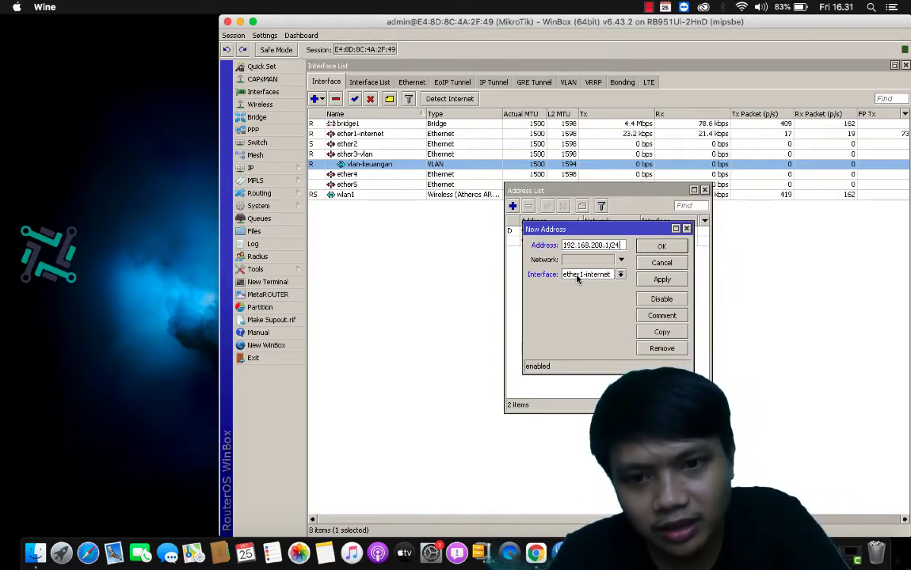
click(621, 275)
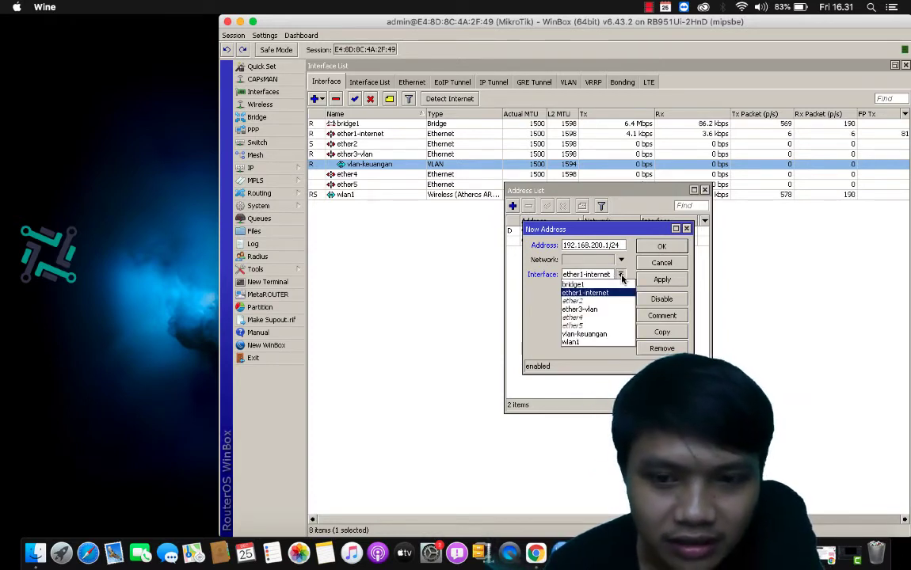
click(602, 335)
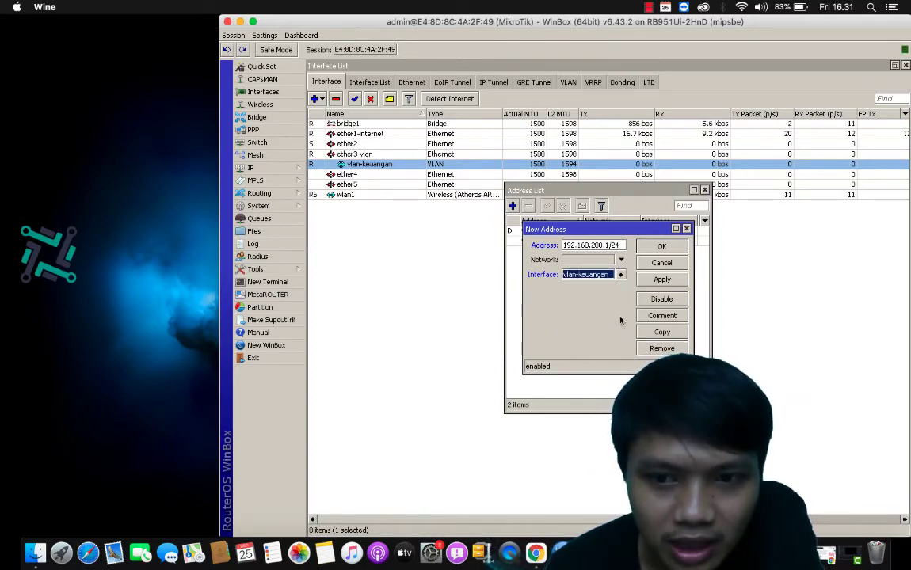
click(662, 280)
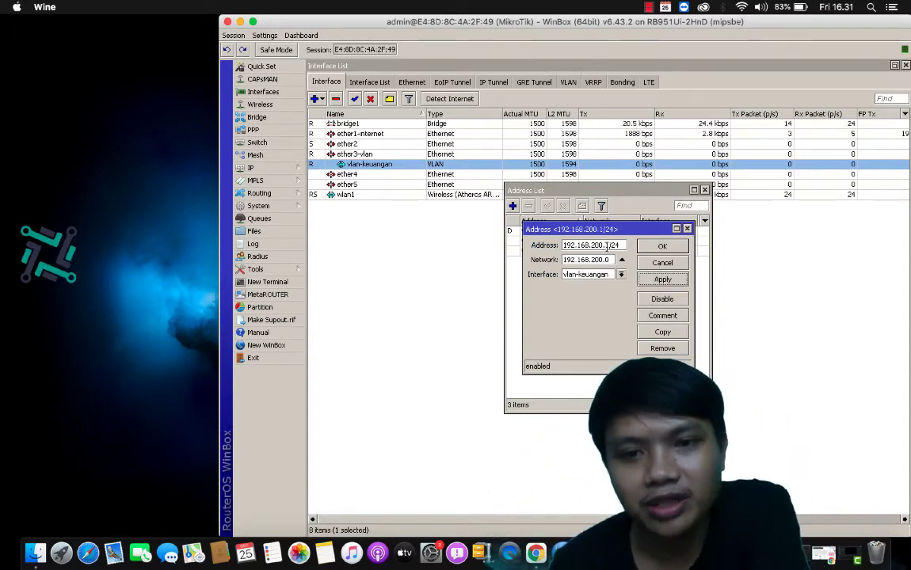
click(607, 245)
drag(596, 245, 592, 246)
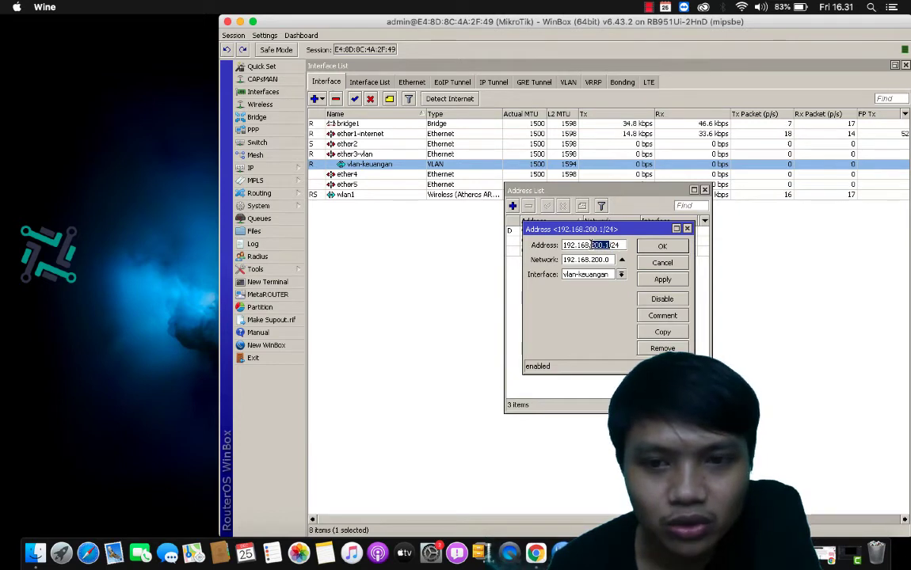
click(608, 246)
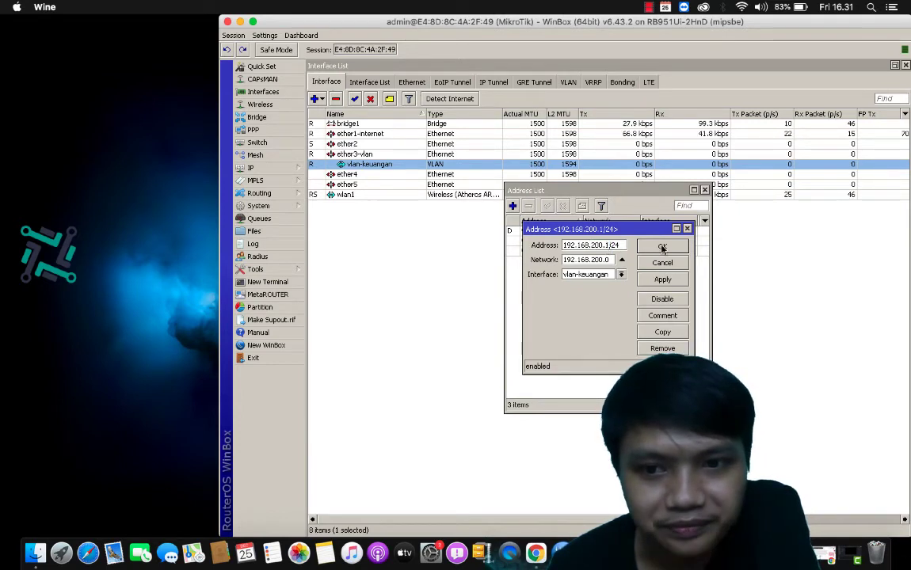
click(663, 247)
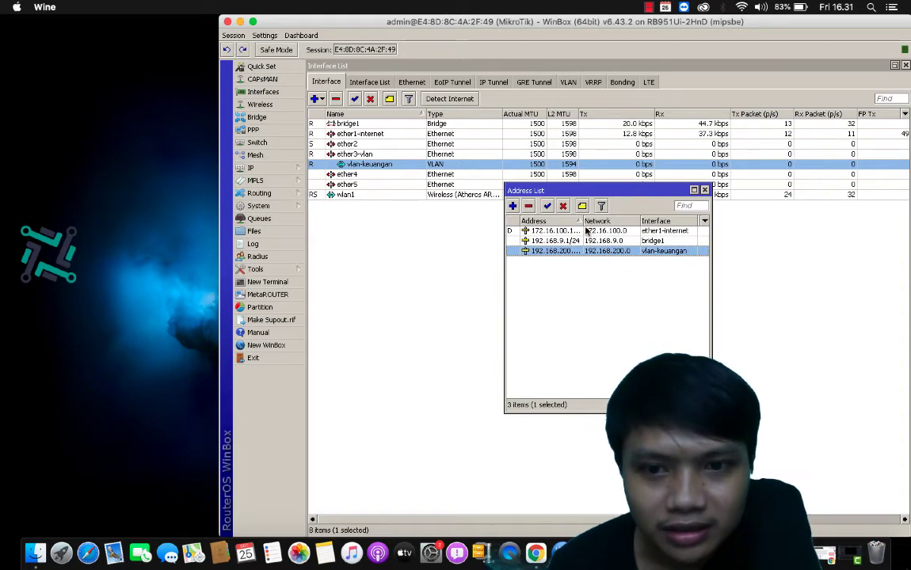
Widen the Address column to show the full addresses, and close the address list and the router session
drag(583, 221, 593, 221)
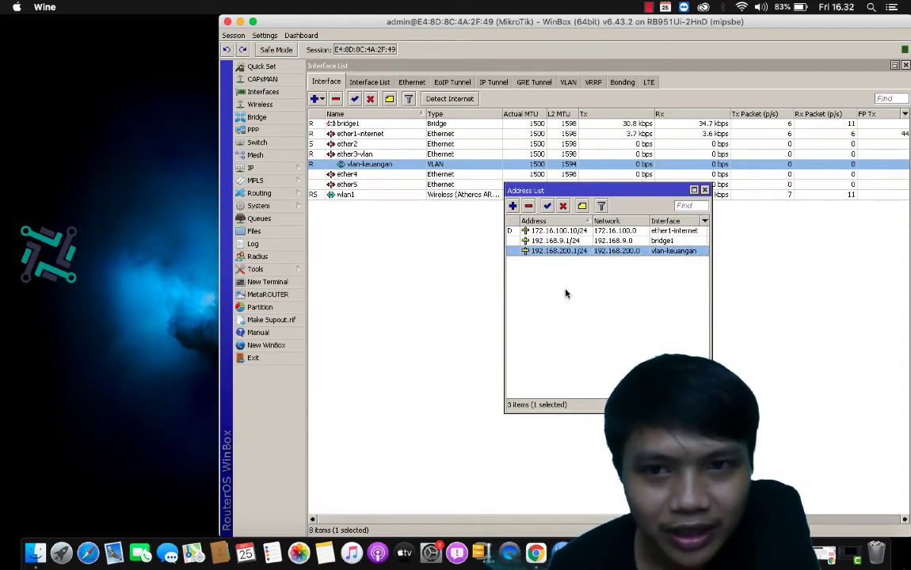
click(704, 191)
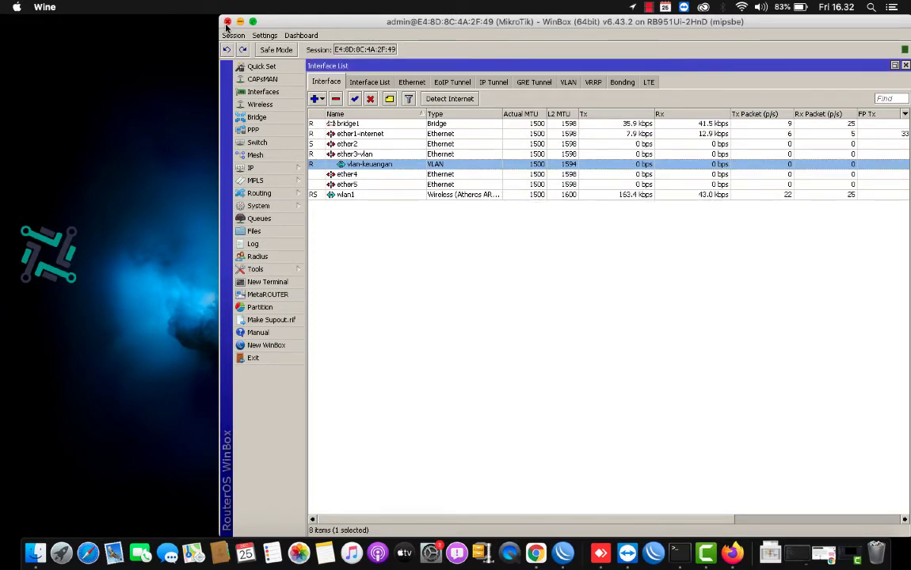
key(super+q)
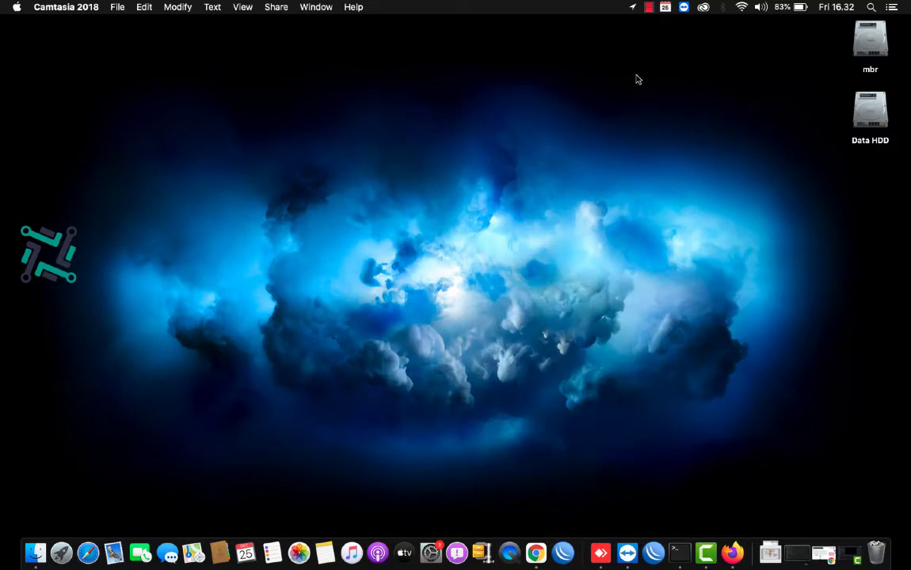
Turn off the computer's Wi-Fi
click(741, 8)
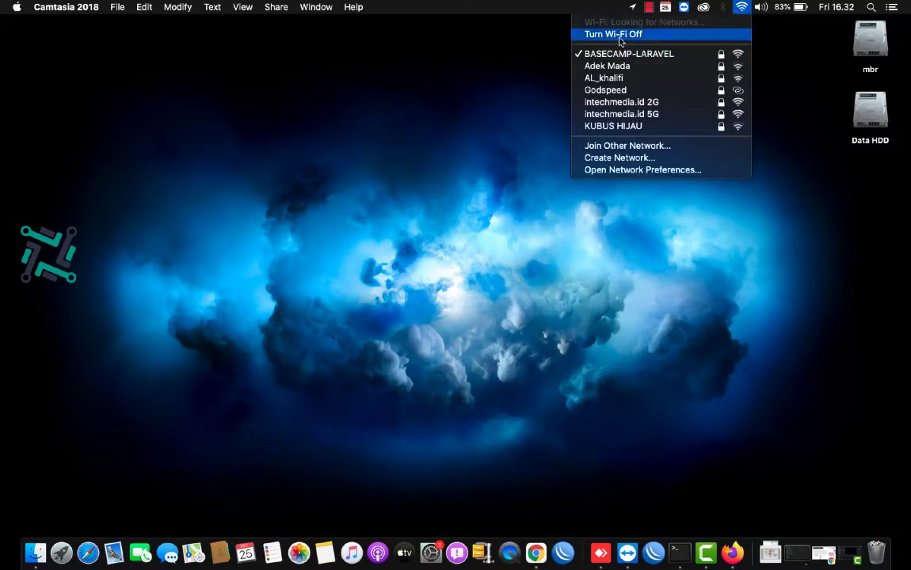
click(528, 90)
click(444, 267)
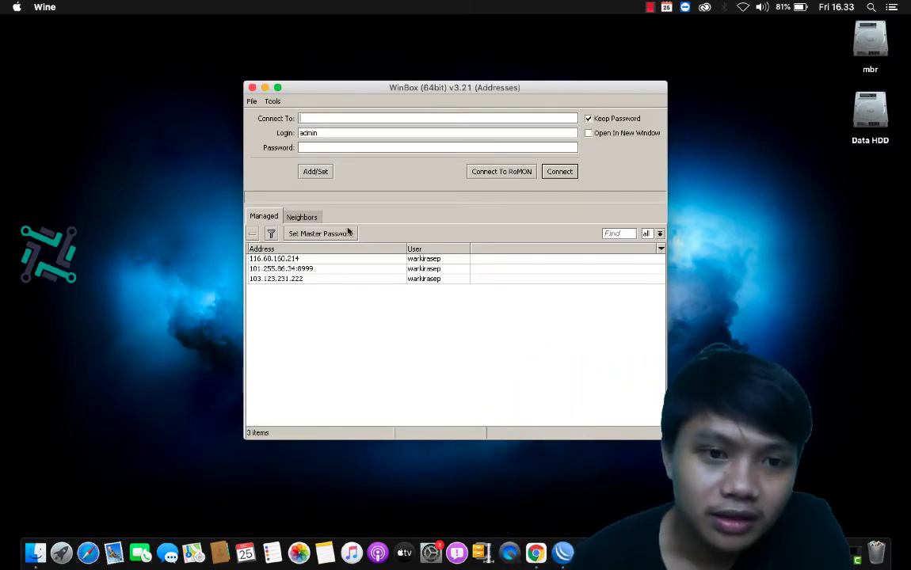
Refresh the neighboring routers in WinBox and connect to the RB750Gr3 by its MAC address as admin
click(300, 219)
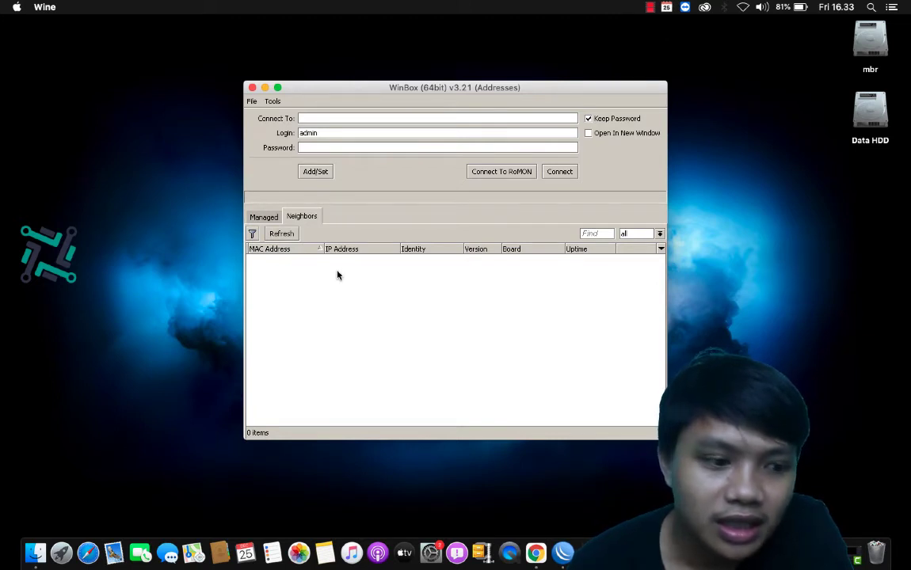
click(279, 235)
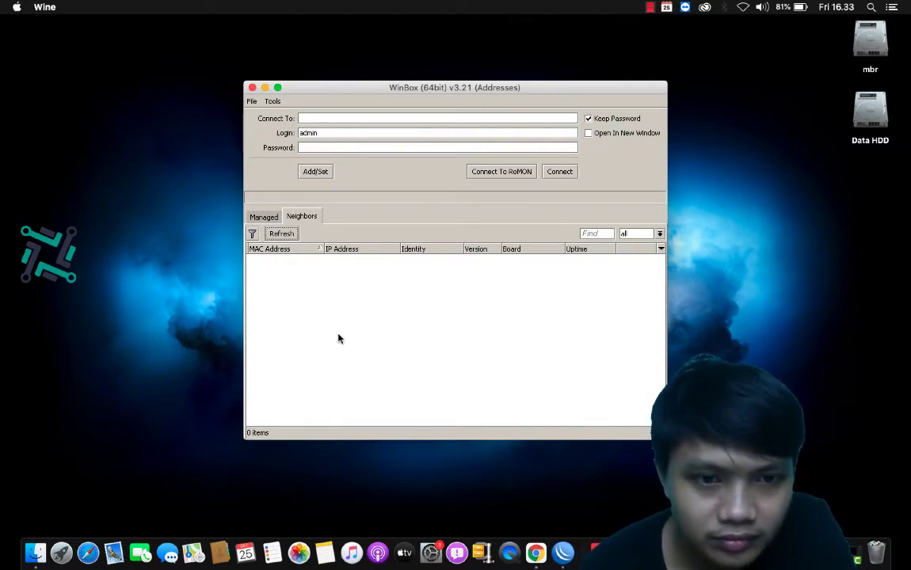
click(649, 7)
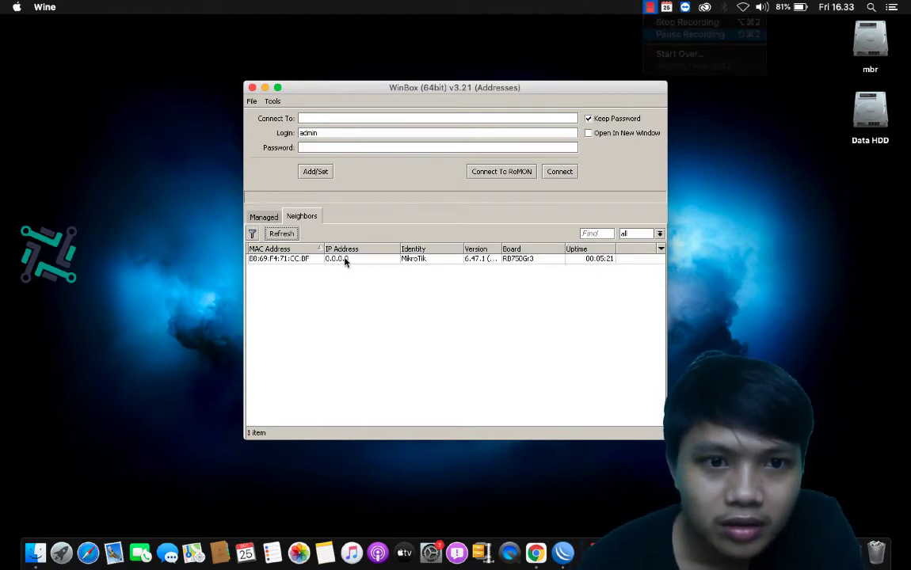
click(293, 260)
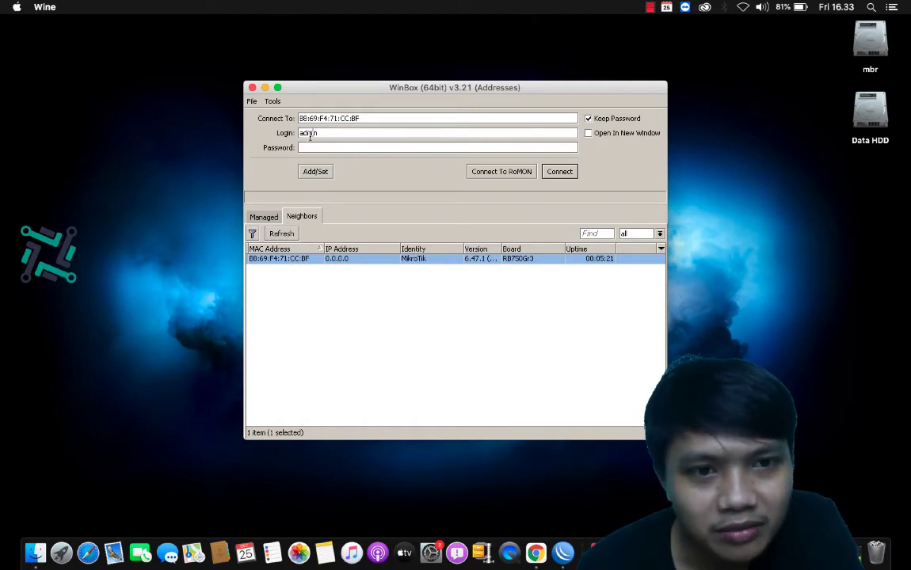
click(322, 147)
click(559, 171)
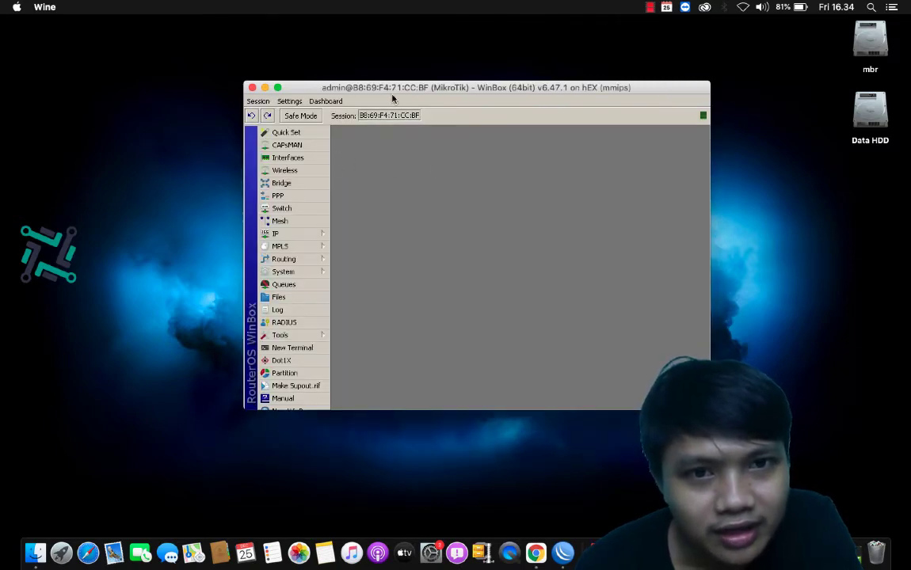
Enlarge the router session window and rename the ether3 interface as ether3-vlan
drag(393, 93, 335, 89)
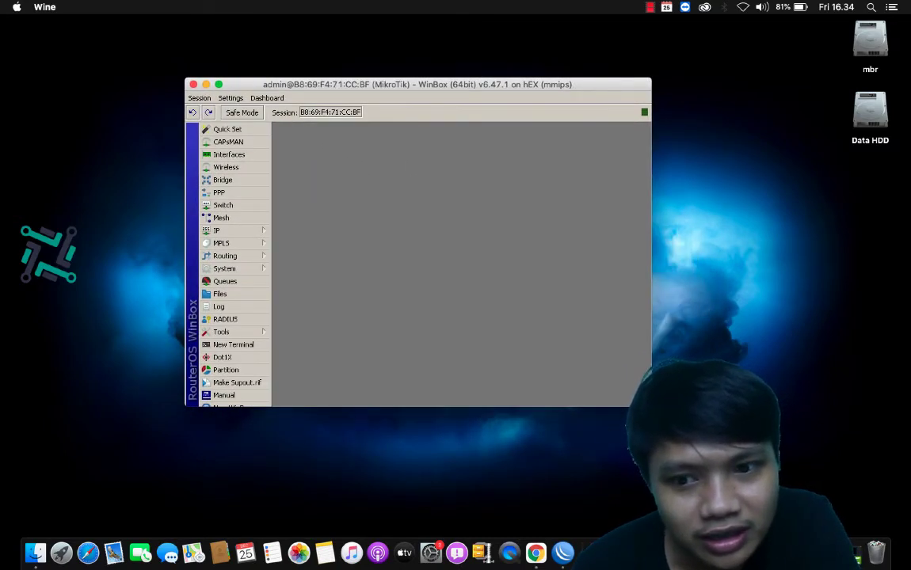
double_click(335, 89)
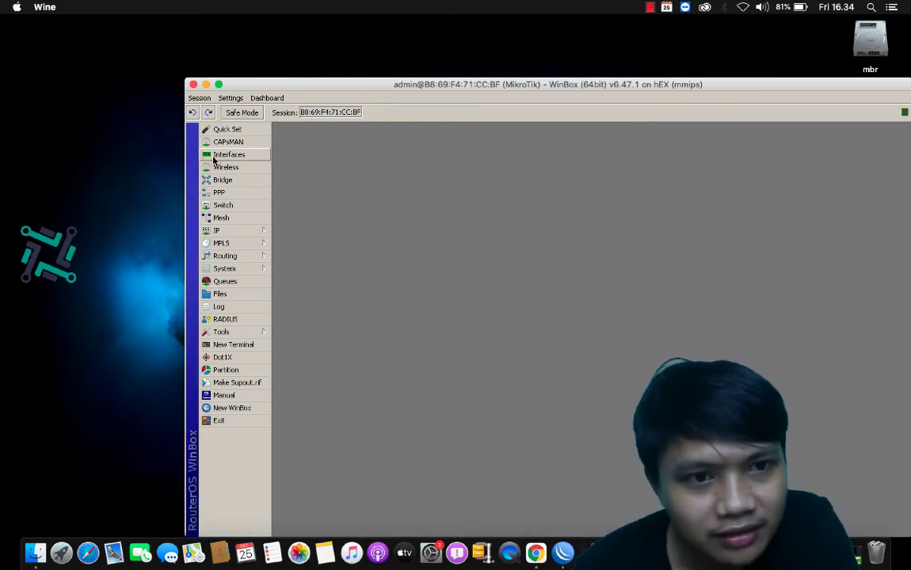
click(215, 155)
double_click(345, 291)
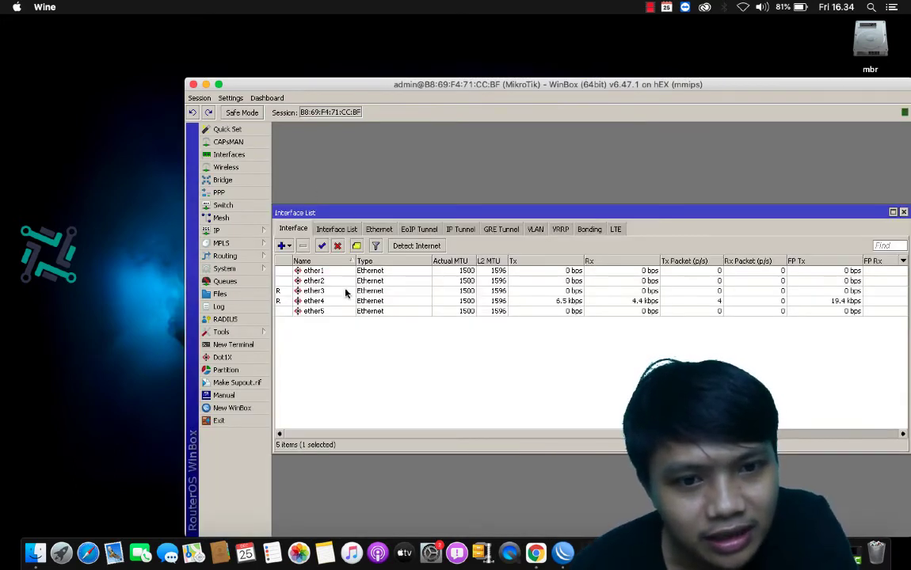
click(541, 226)
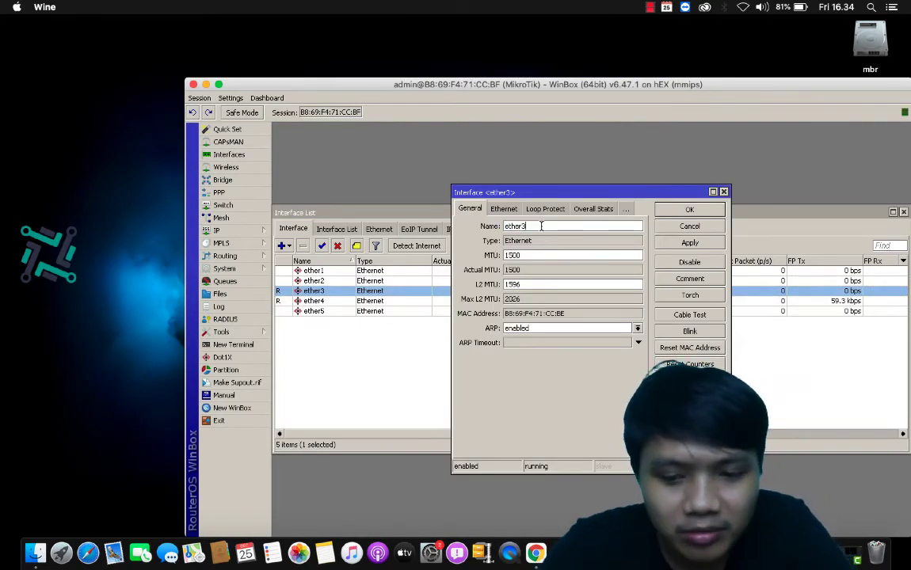
text(-vlan)
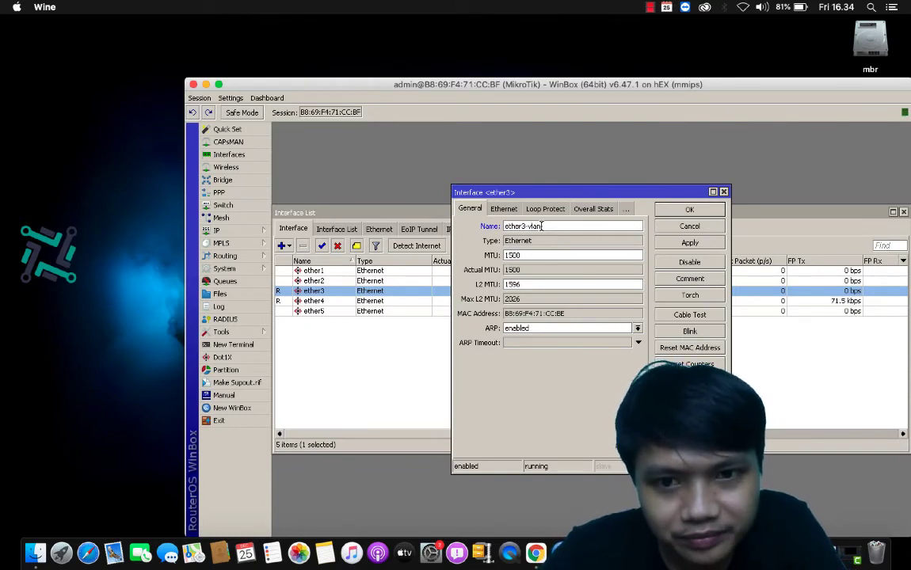
key(Return)
Rename the ether4 interface as ether4-laptop
double_click(314, 301)
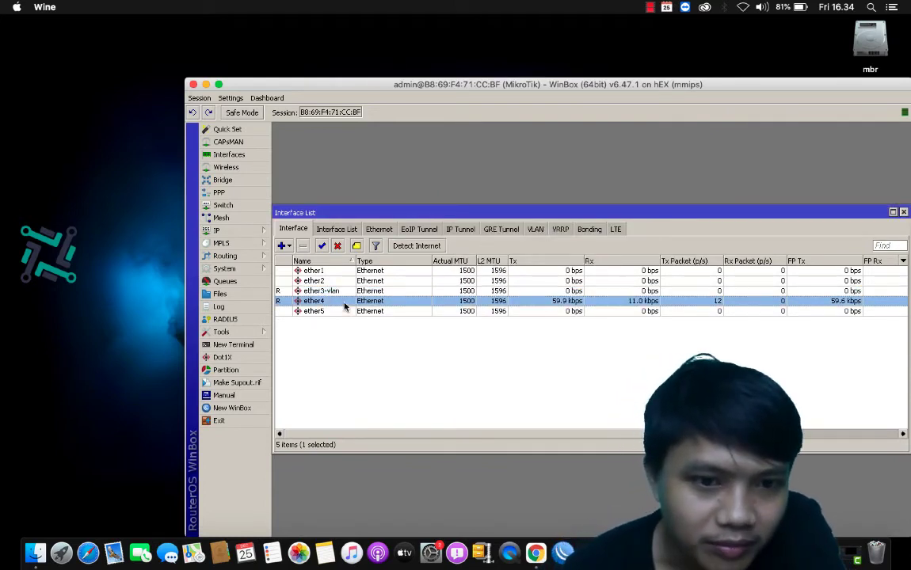
click(549, 226)
text(-la)
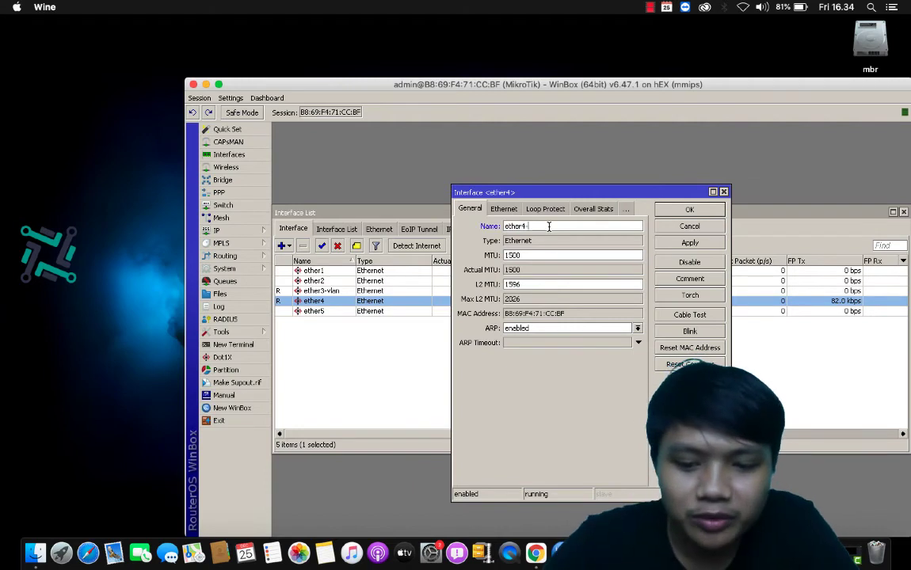
text(ptop)
key(Return)
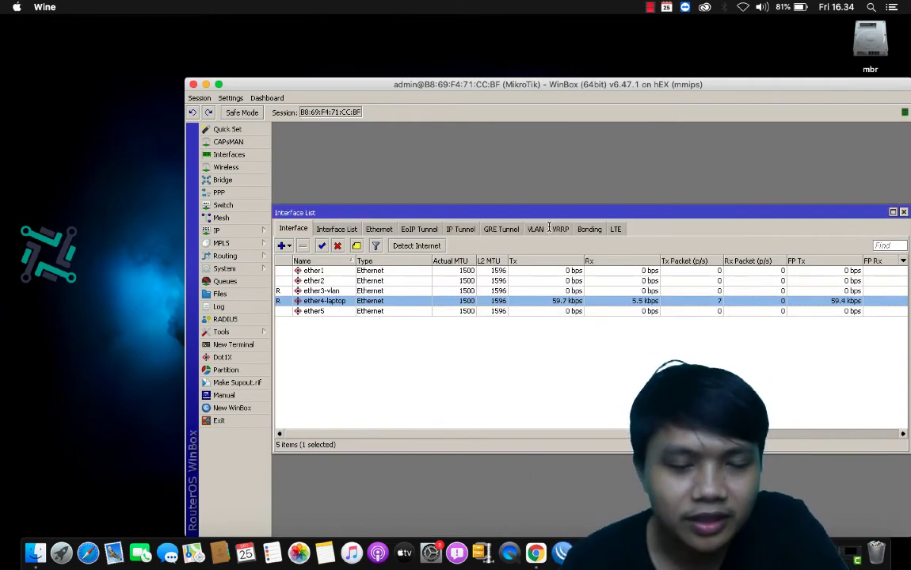
click(385, 292)
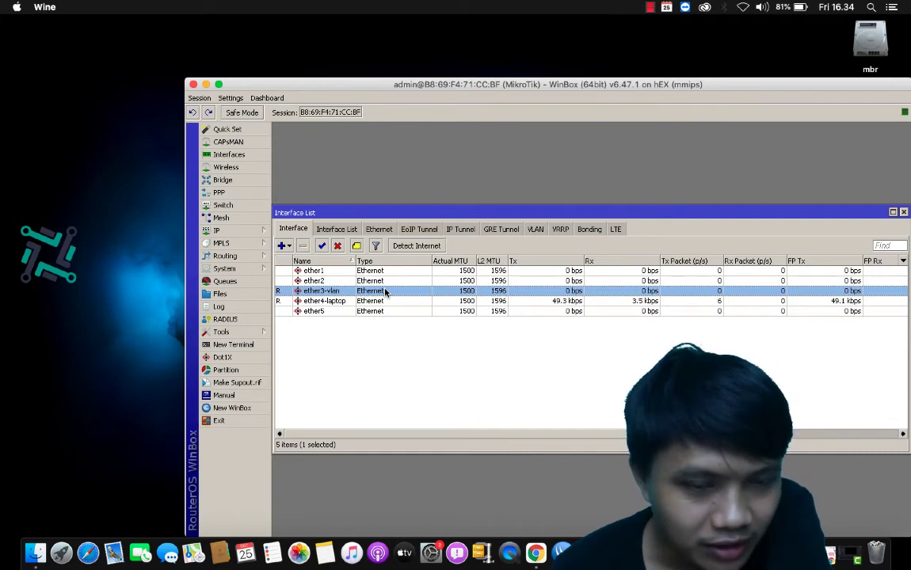
click(284, 246)
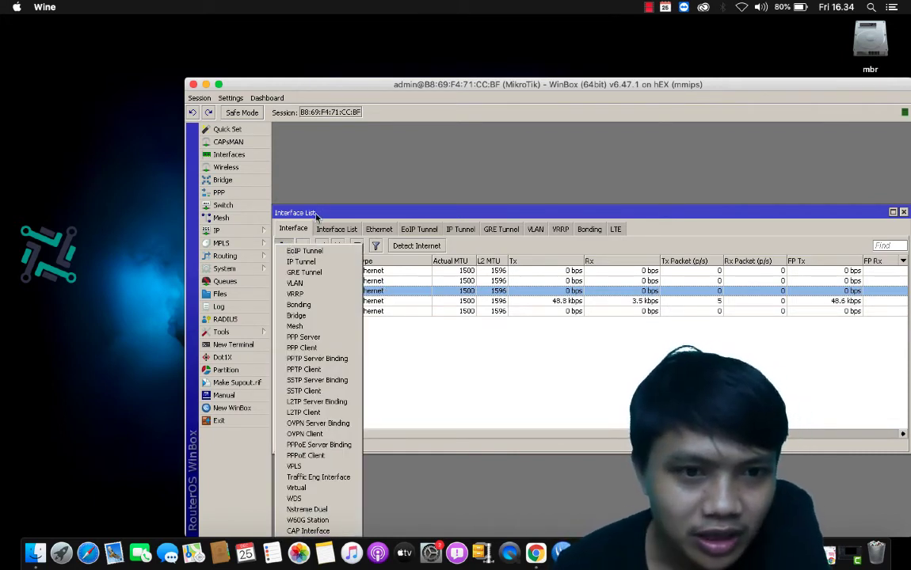
click(316, 215)
click(284, 247)
click(289, 251)
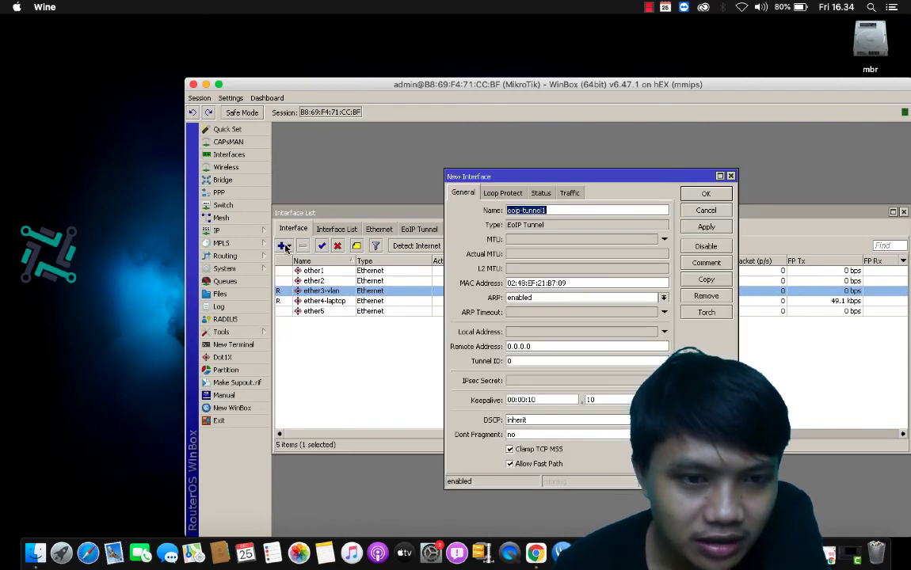
click(706, 210)
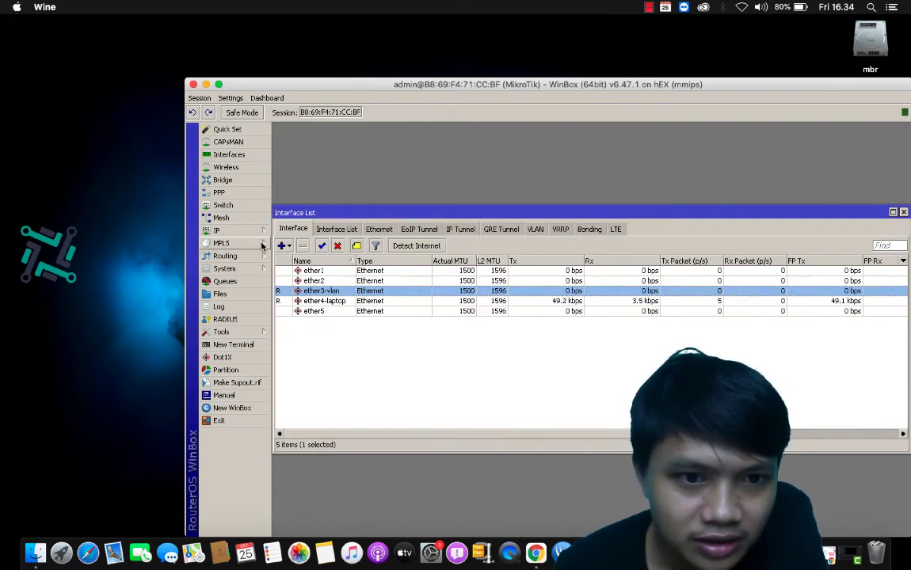
Start a new VLAN interface with VLAN ID 10 and name it vlan-keuangan
click(282, 246)
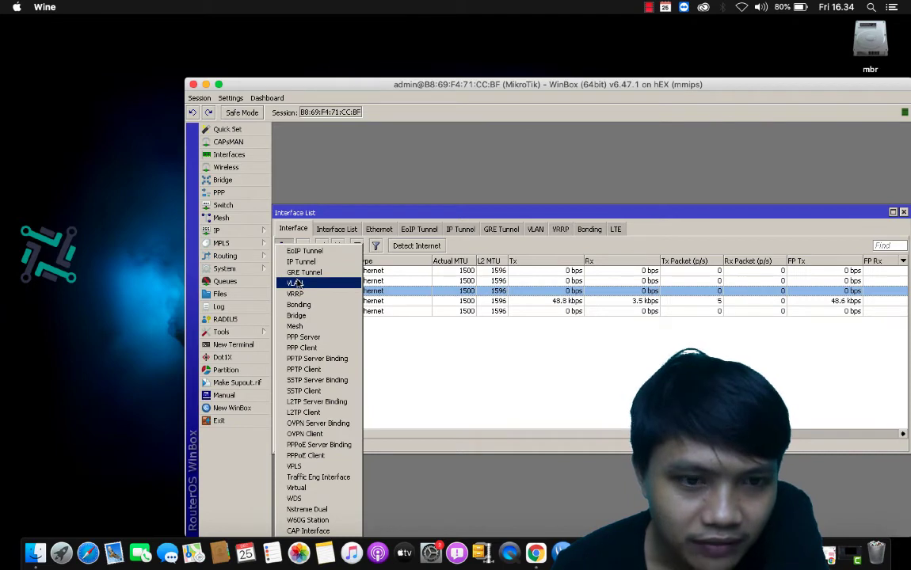
click(295, 283)
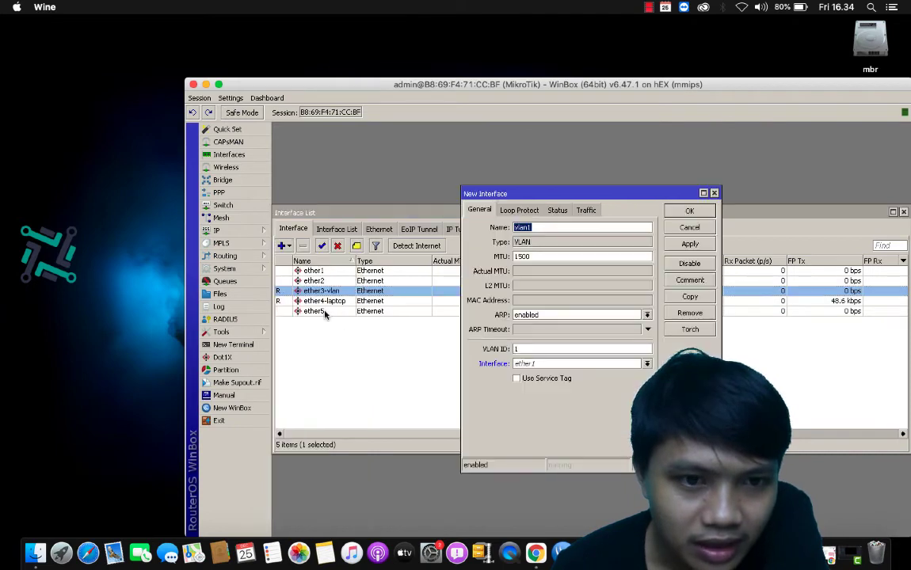
click(548, 348)
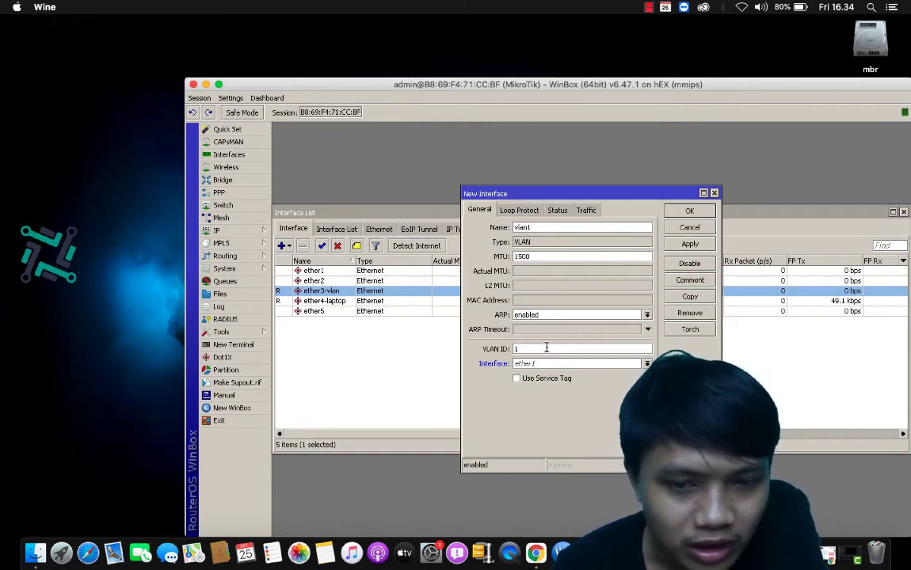
text(0)
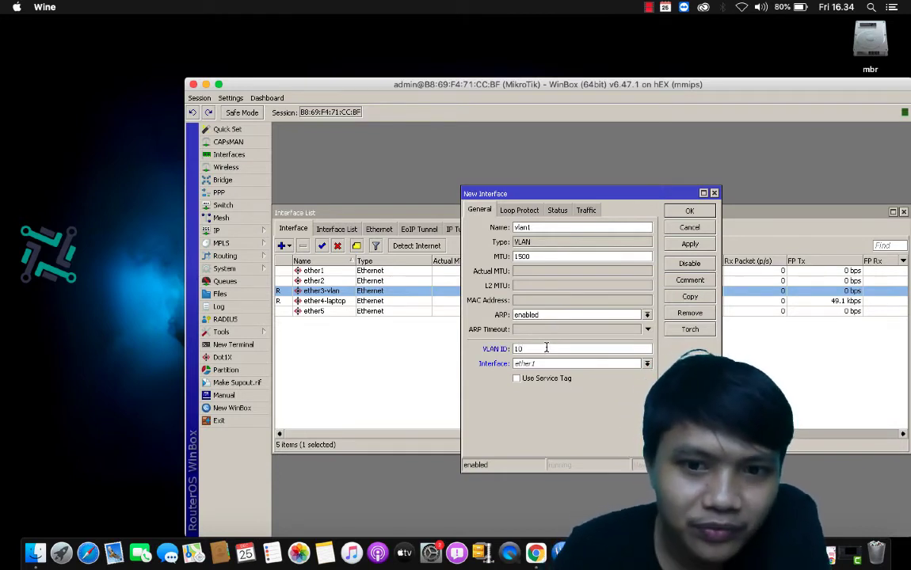
click(552, 229)
key(BackSpace)
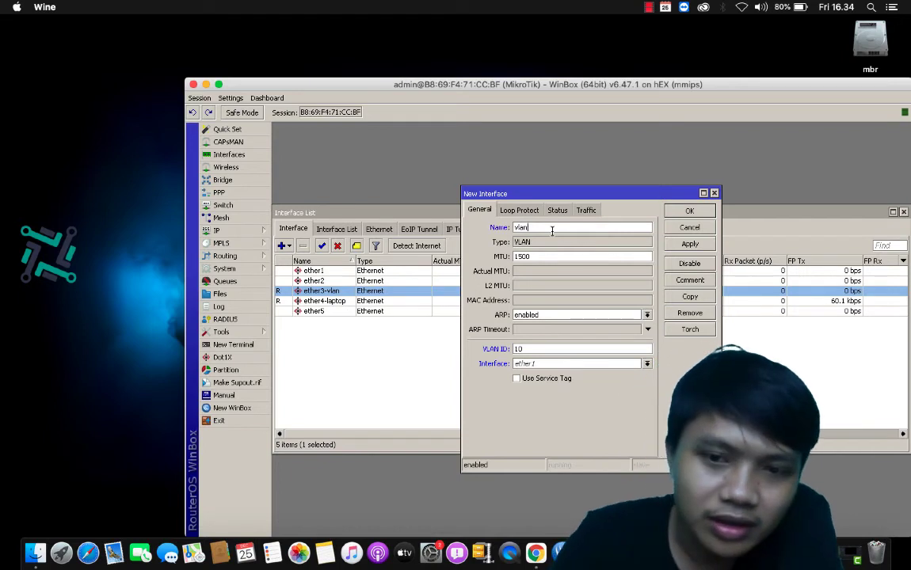
text(-ke)
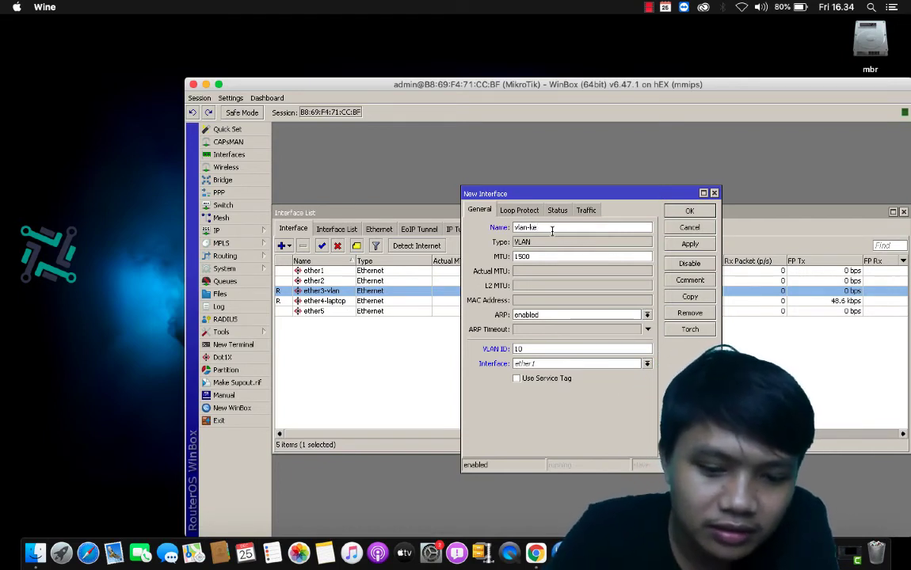
text(ua)
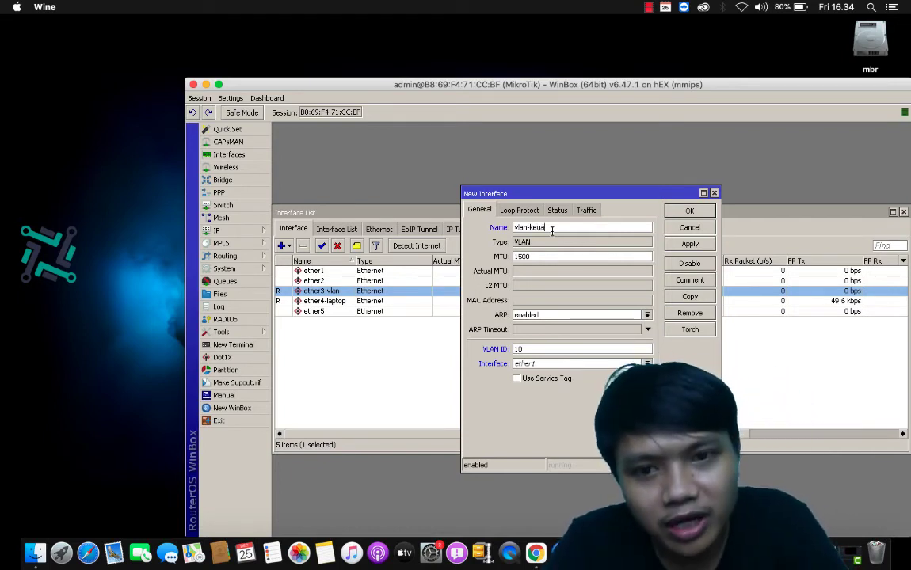
text(ngan)
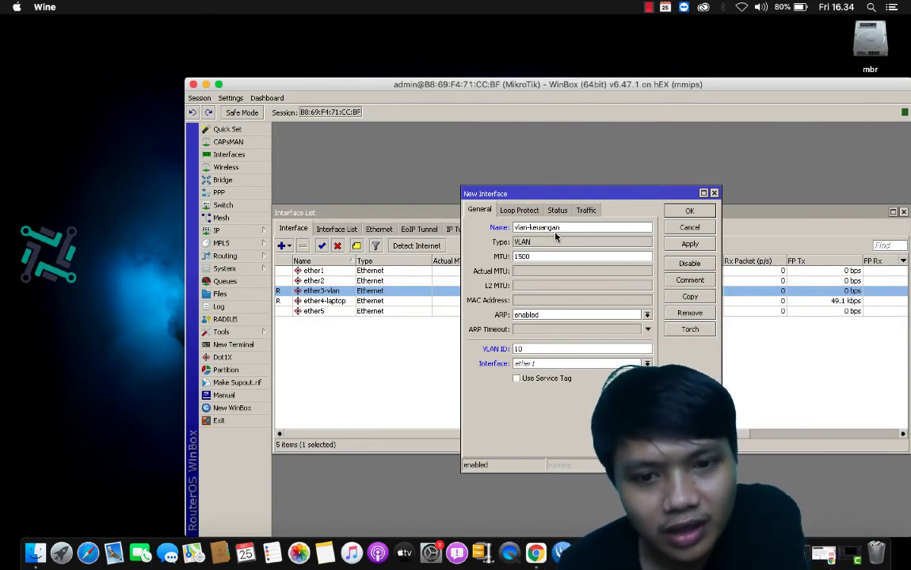
Re-enter VLAN ID 10, assign the new VLAN to the ether3-vlan interface, and save it
double_click(540, 350)
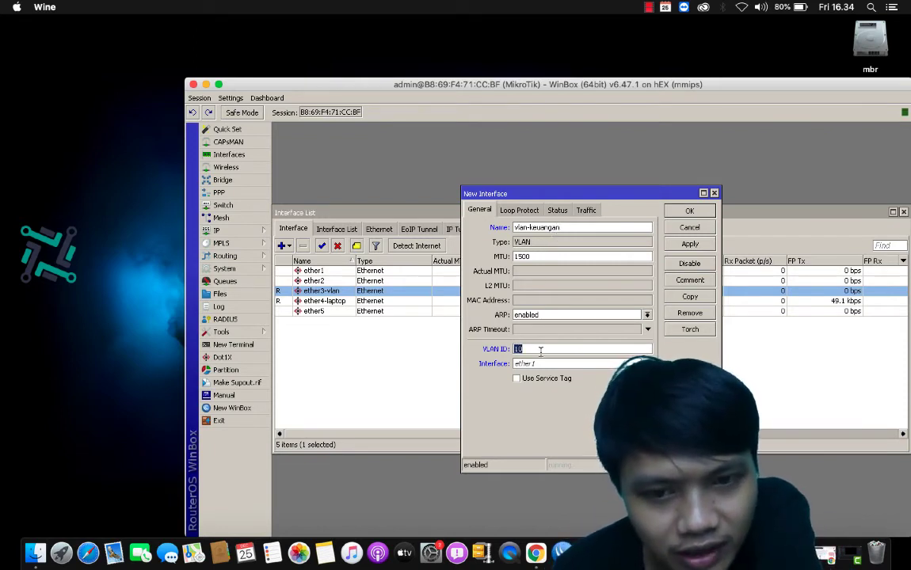
text(10)
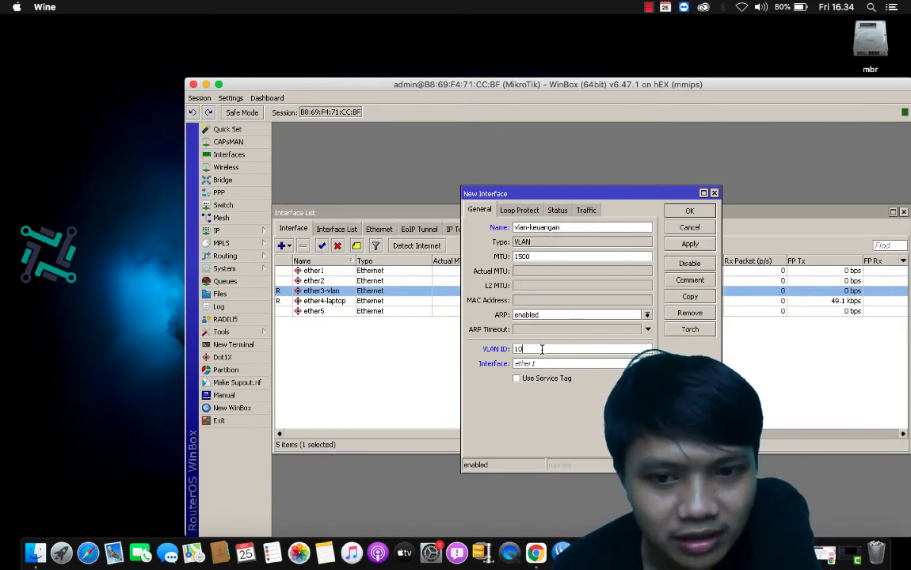
click(647, 363)
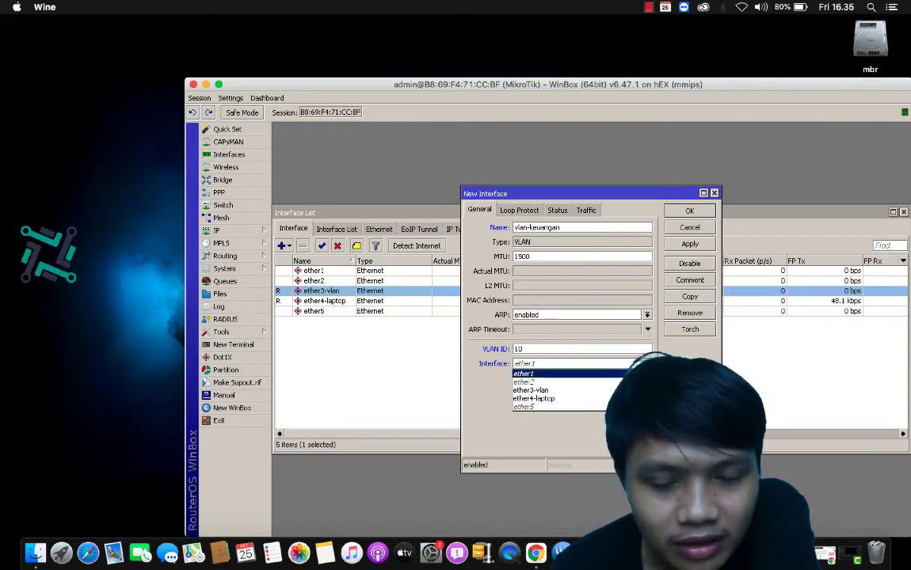
click(574, 390)
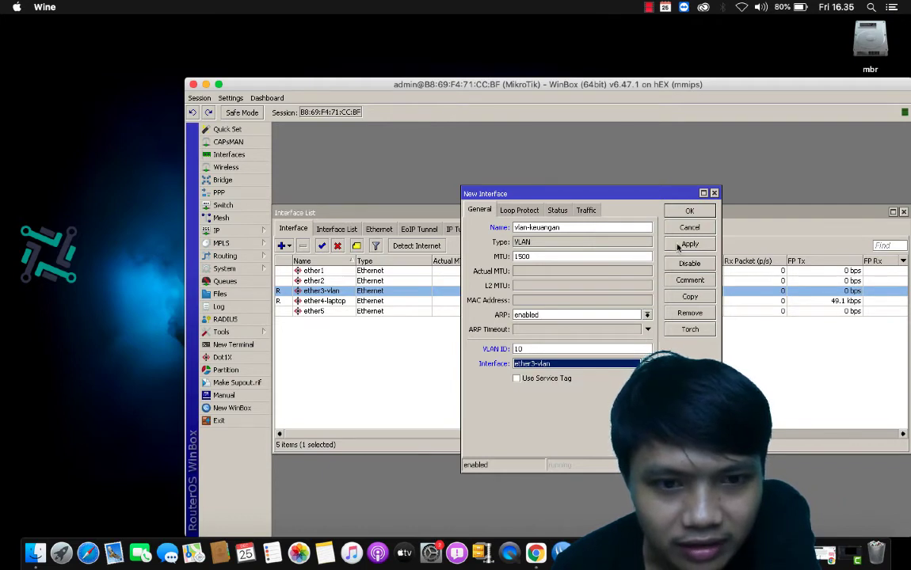
click(677, 246)
click(681, 210)
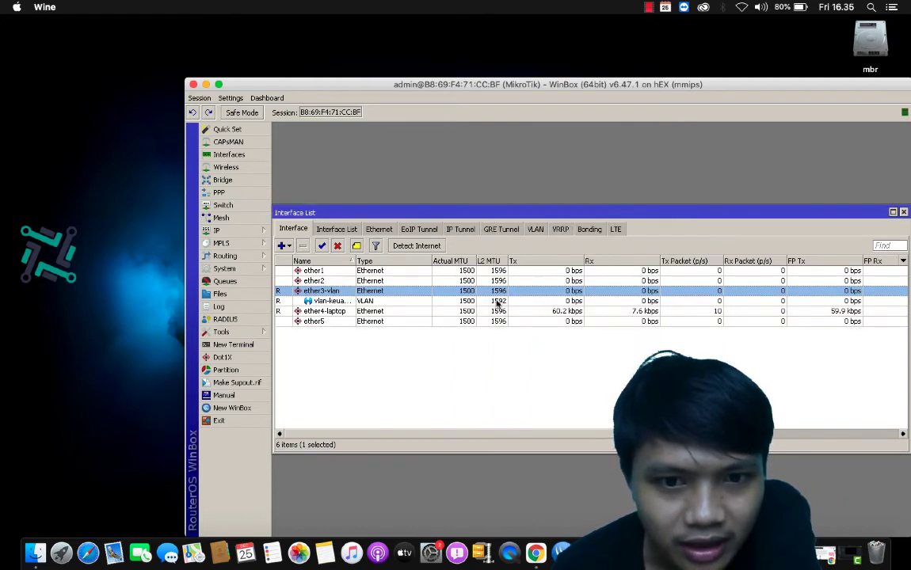
click(472, 301)
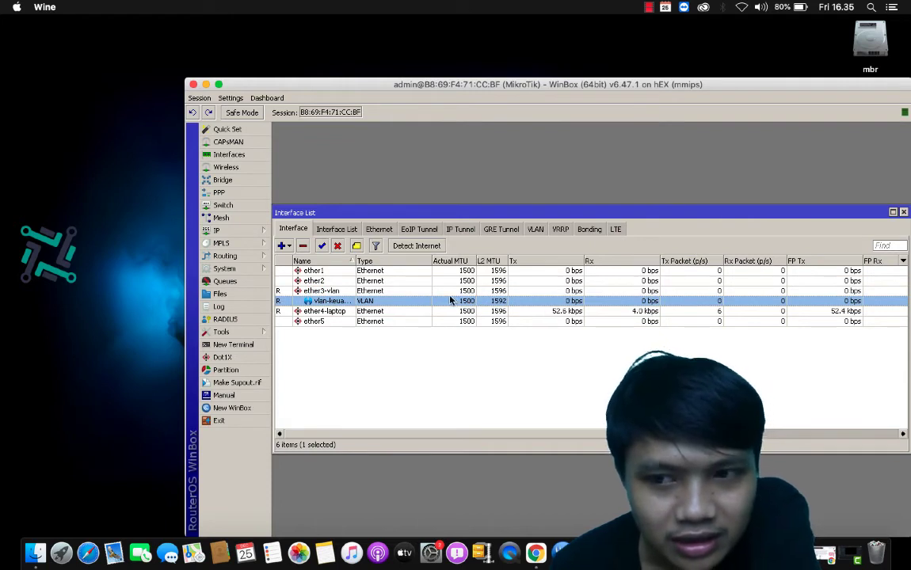
click(319, 292)
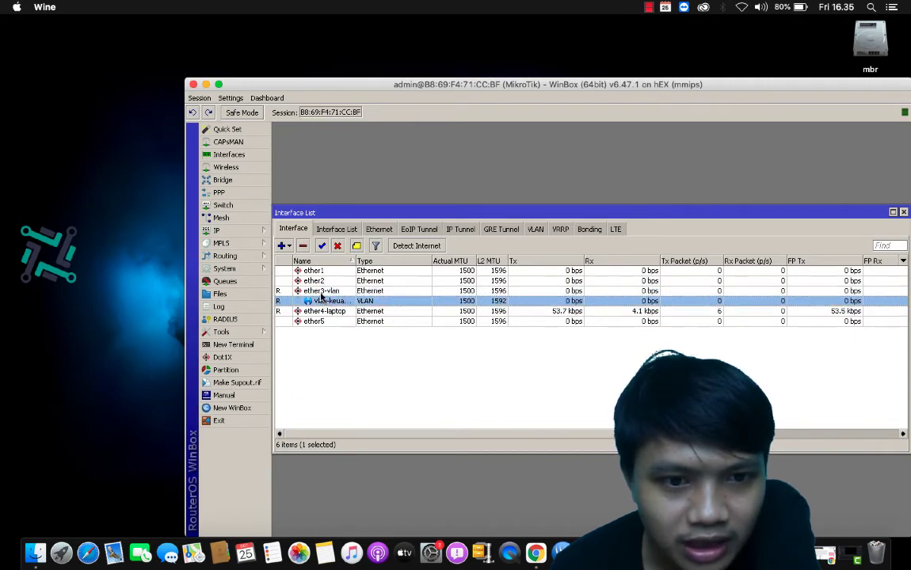
click(323, 303)
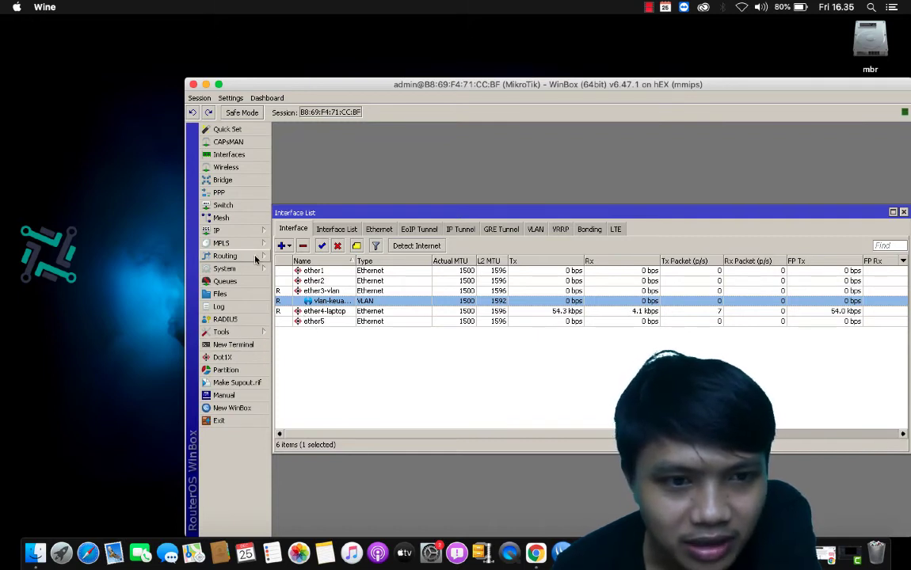
Start a new IP address entry on this router and set its address to 192.168.200.2/24
click(237, 230)
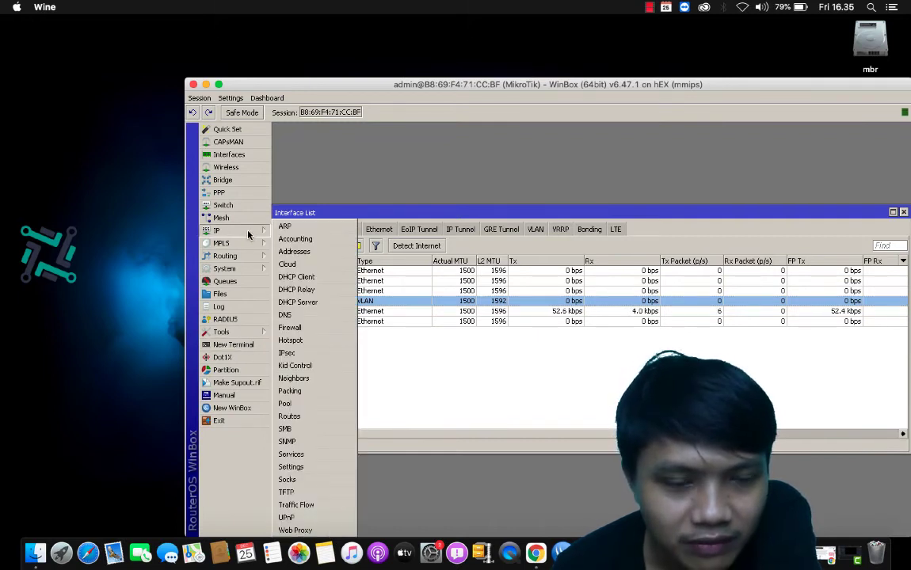
click(293, 251)
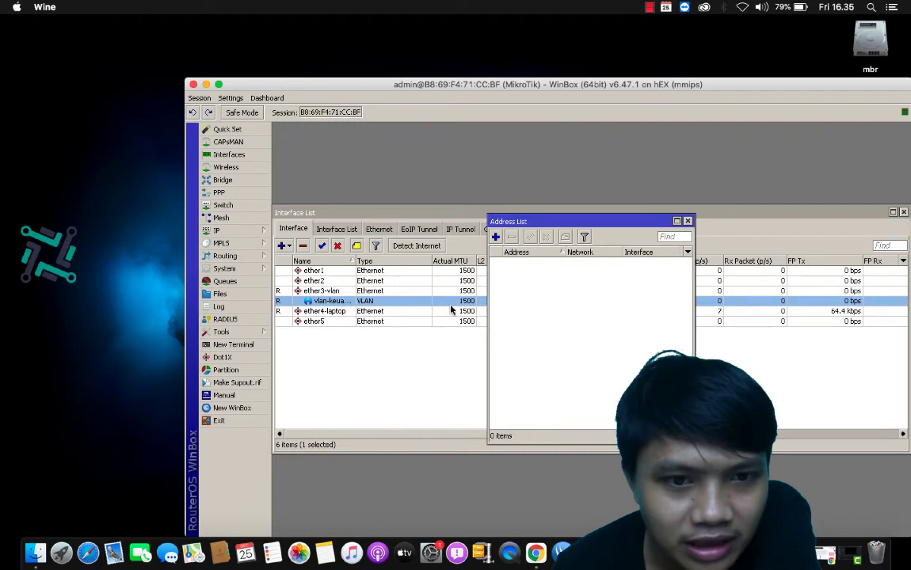
click(497, 239)
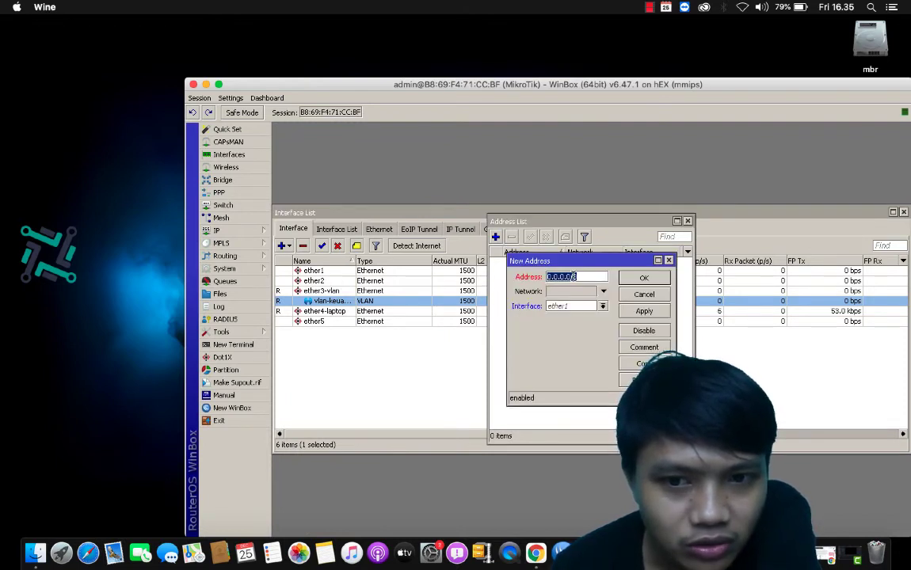
click(571, 276)
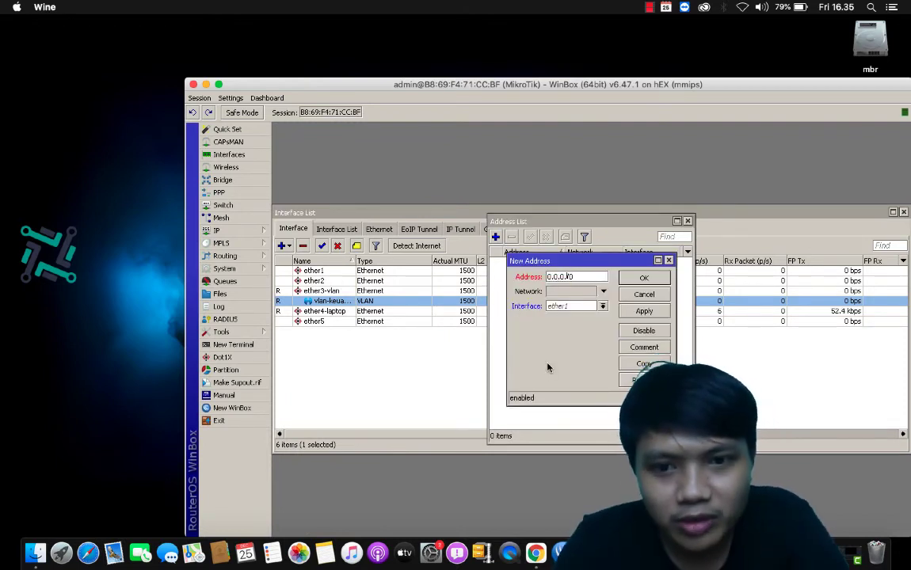
key(BackSpace)
key(BackSpace)
key(BackSpace)
key(BackSpace)
key(BackSpace)
key(BackSpace)
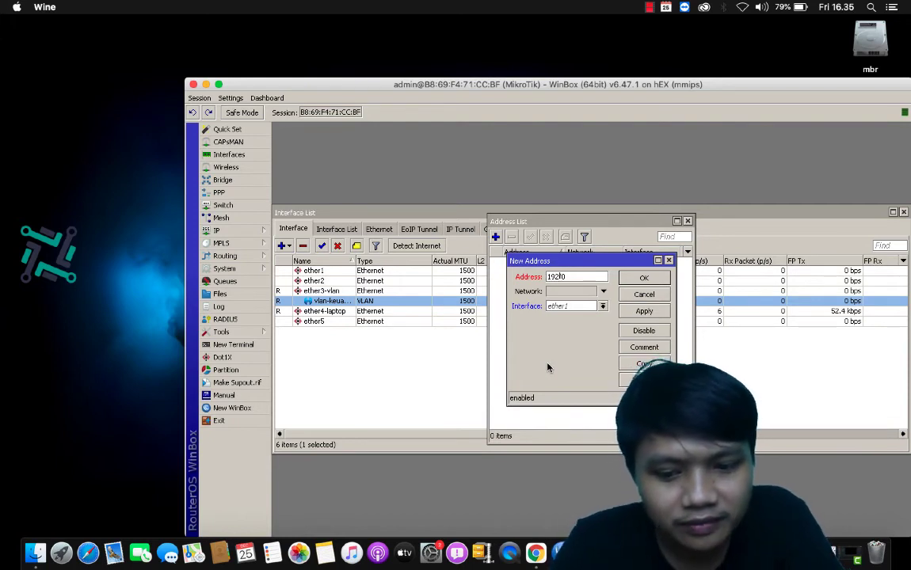
text(192.168.200.1)
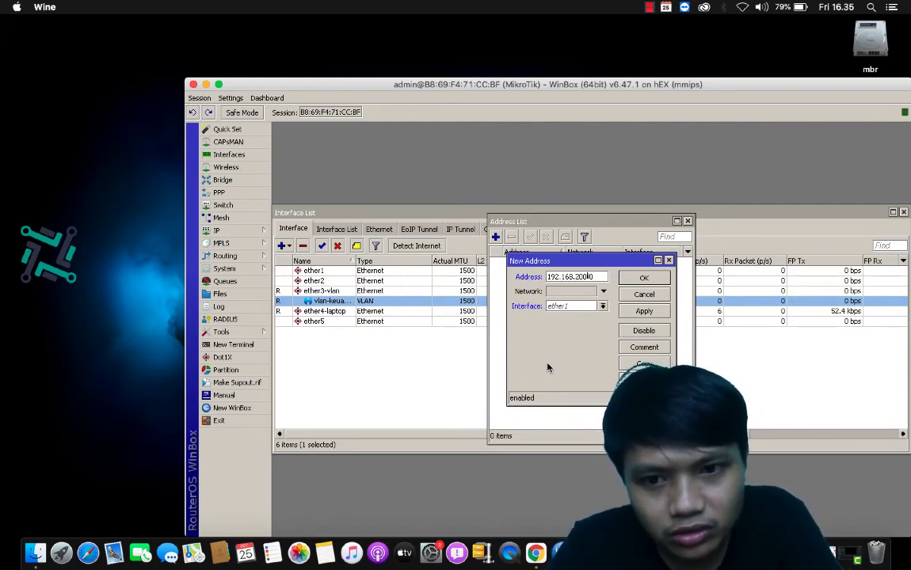
text(2/0)
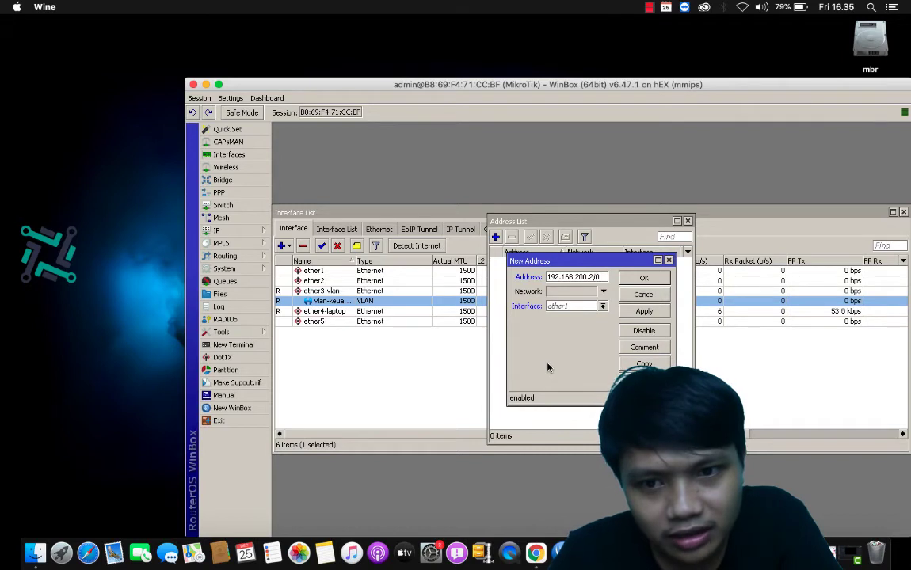
key(Delete)
text(24)
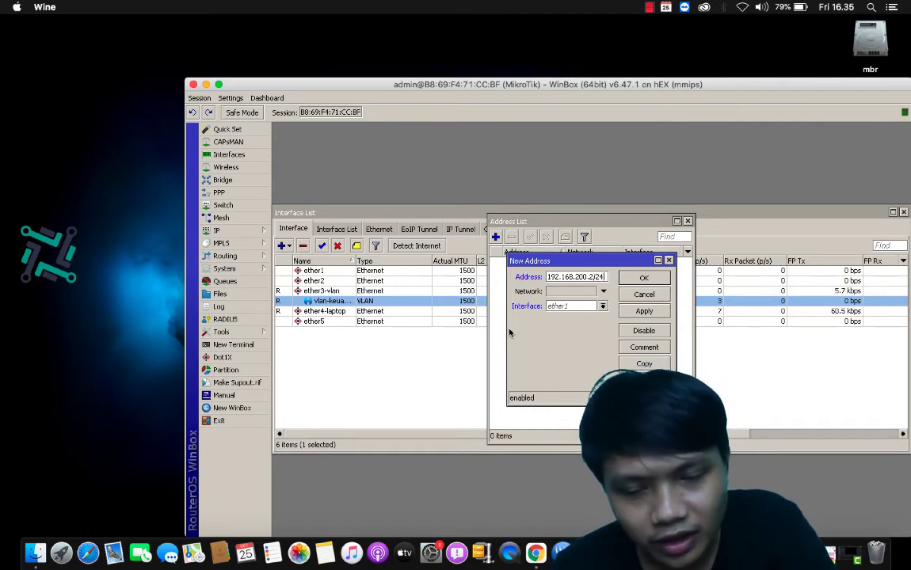
Assign the new address to the vlan-keuangan interface, save it, and close the address list
click(603, 306)
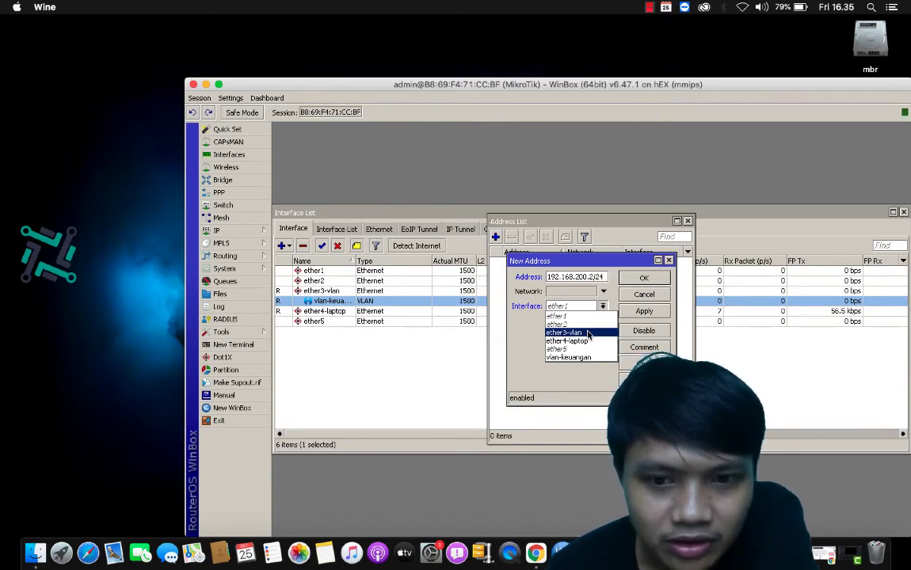
click(569, 358)
click(643, 311)
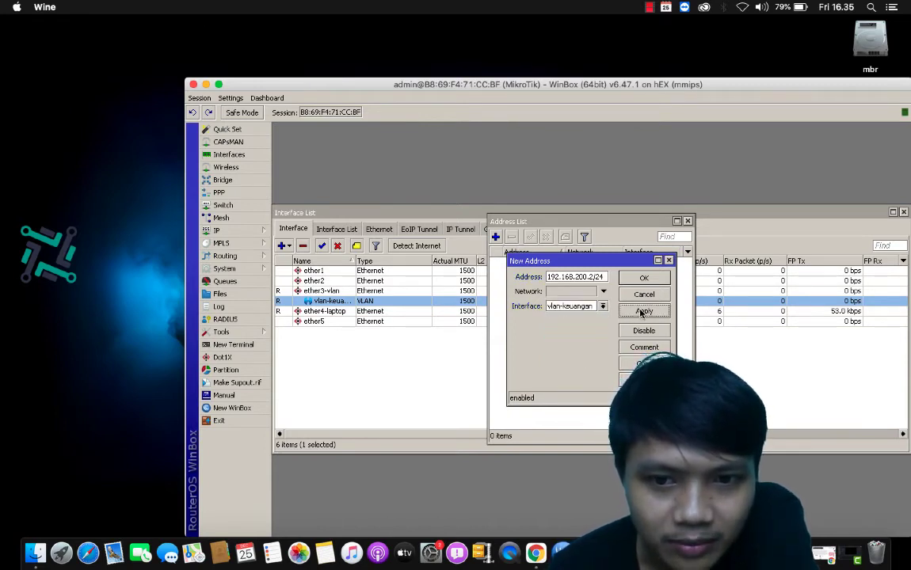
click(643, 279)
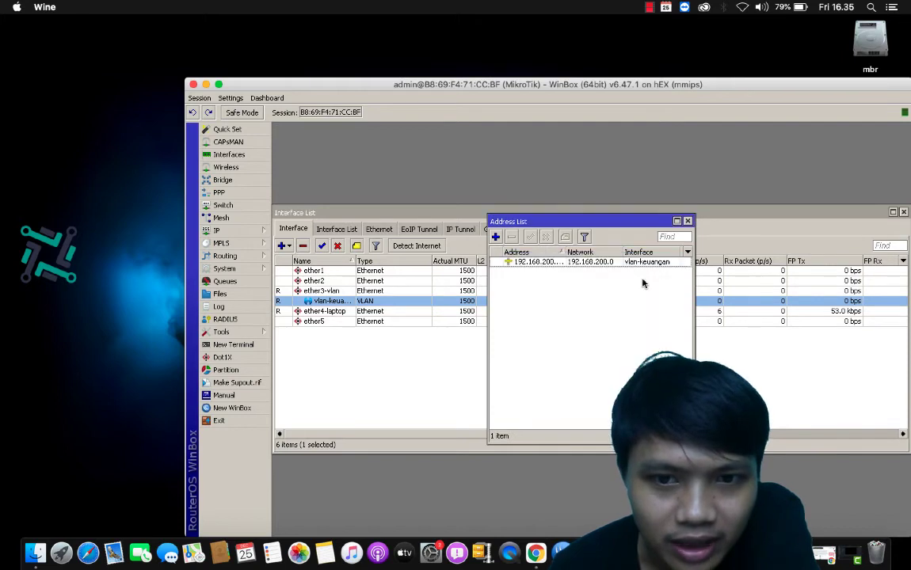
click(688, 222)
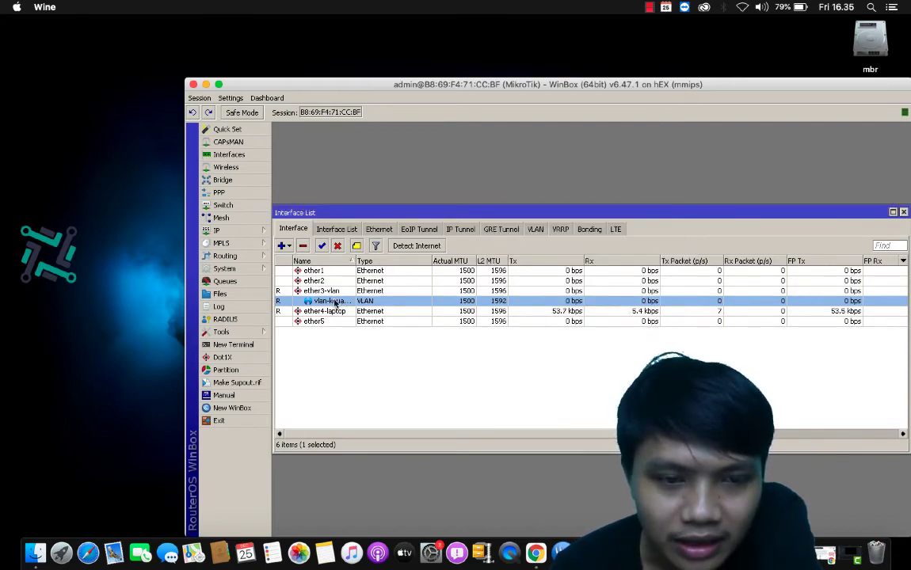
Ping 192.168.200.1 from a new router terminal to test the VLAN link, and stop the ping after several replies
click(256, 346)
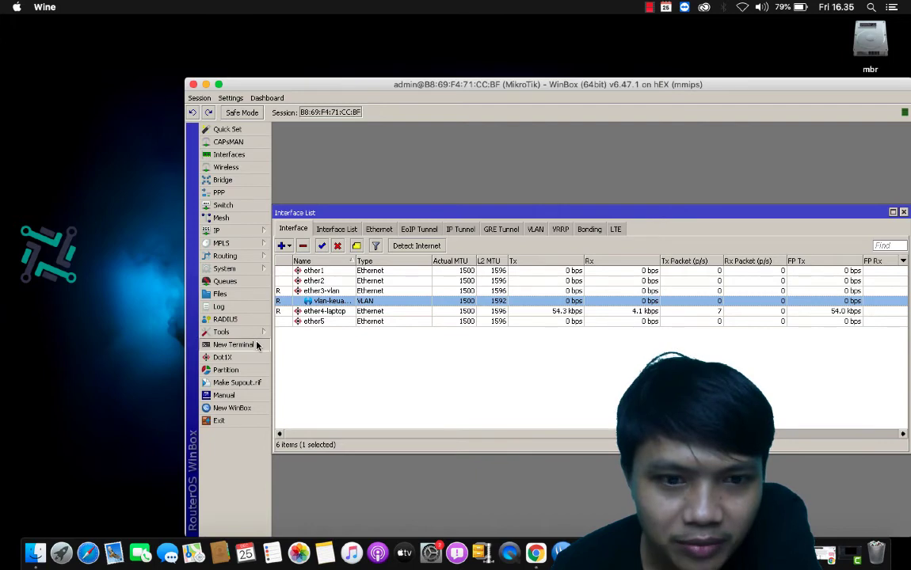
text(pi)
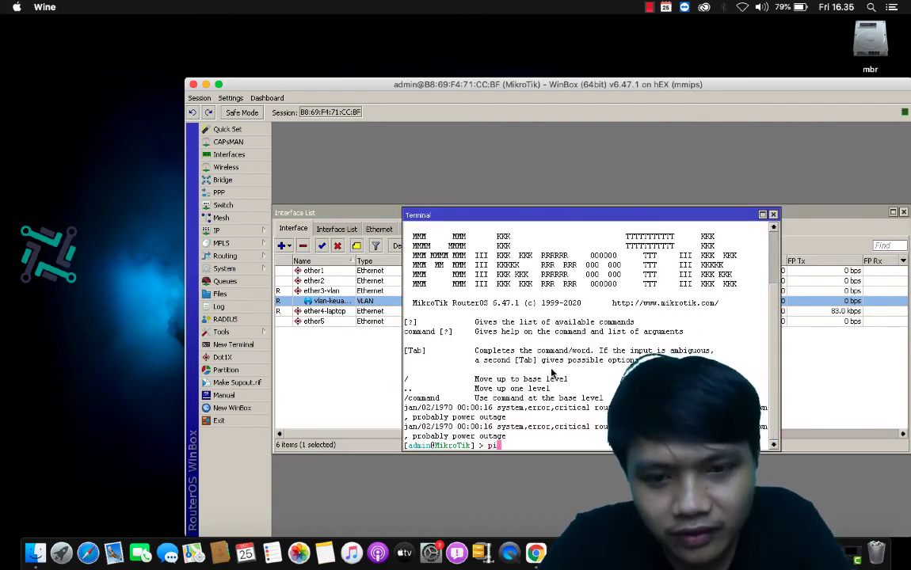
text(ng 19)
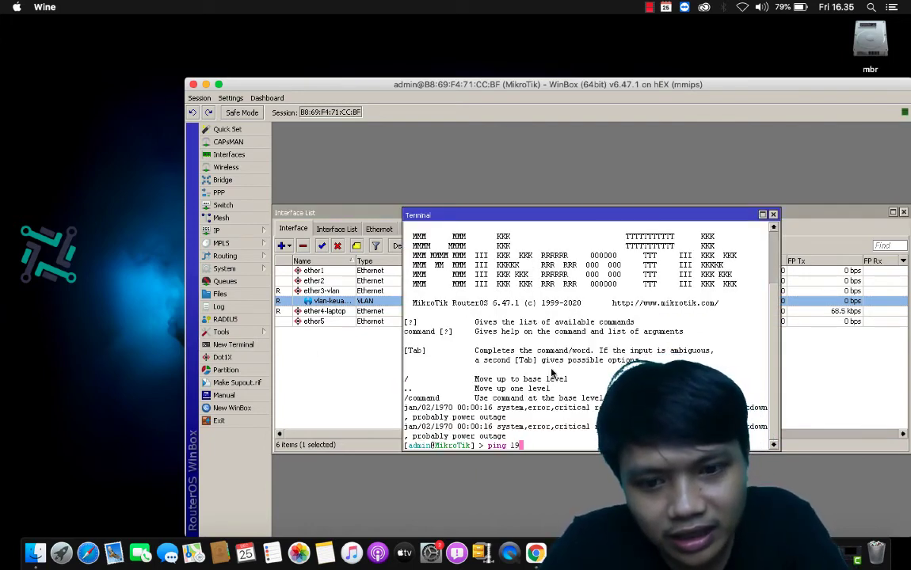
text(2.168.2)
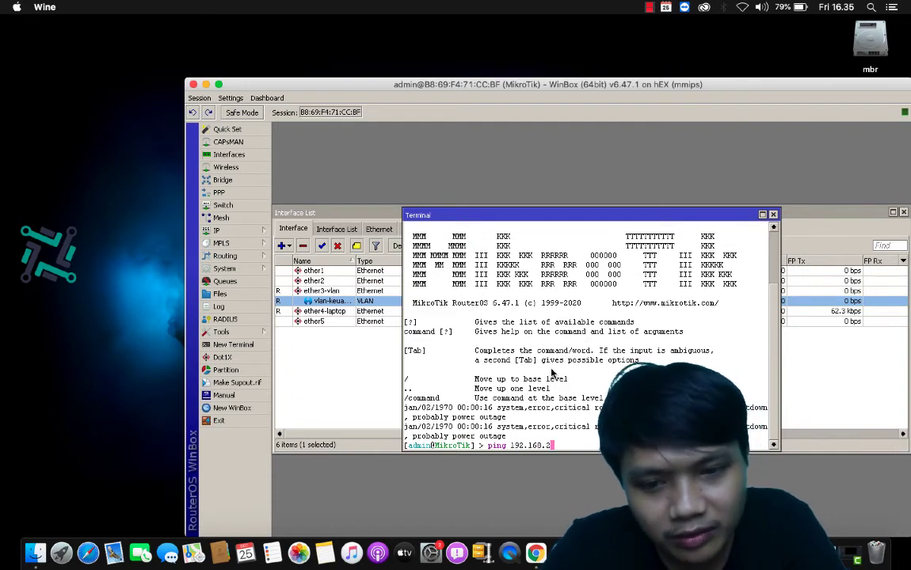
text(00.1)
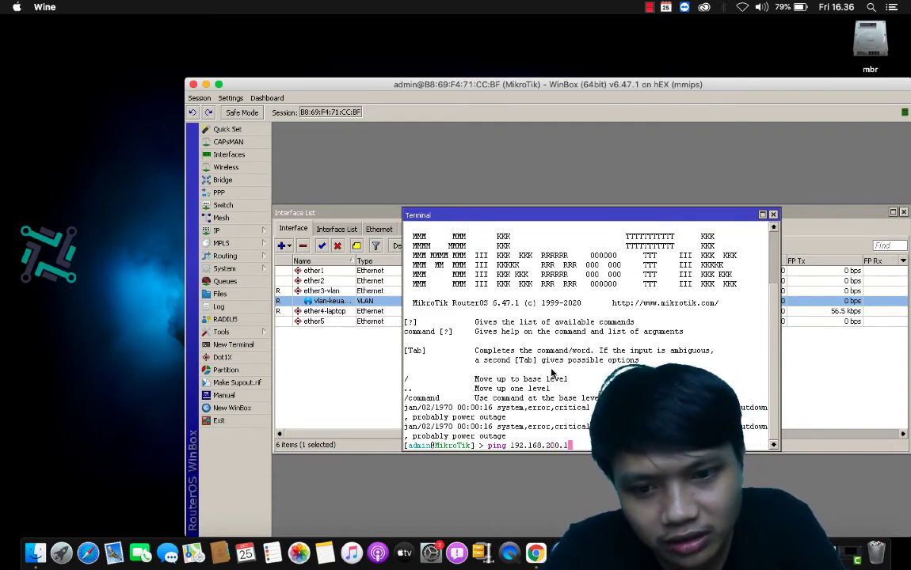
key(Return)
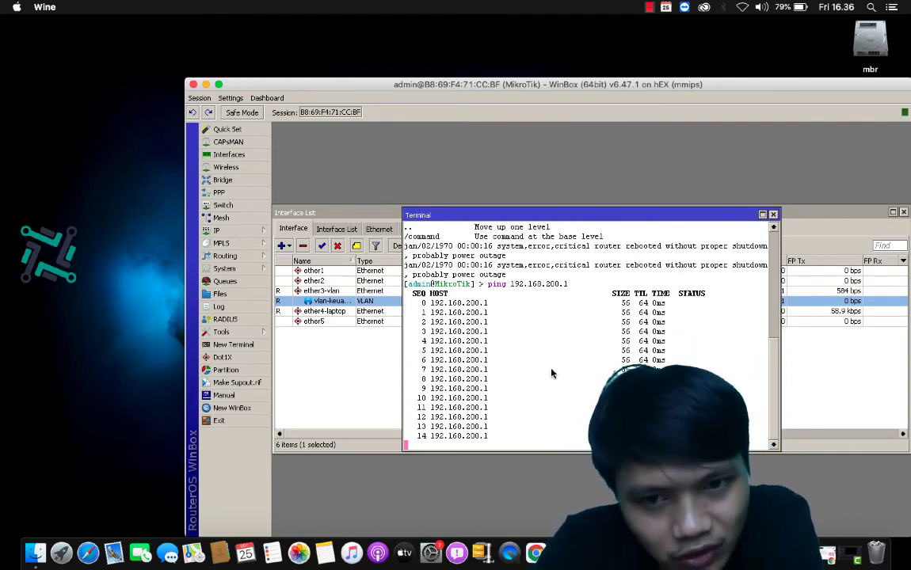
key(ctrl+c)
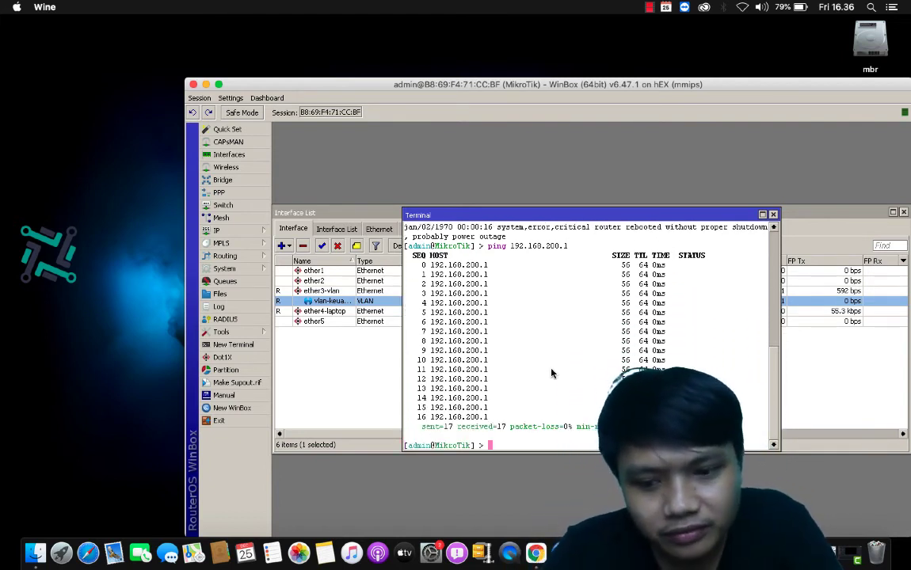
Ping detik.com from the router terminal to test internet access
key(Return)
key(Return)
text(ping de)
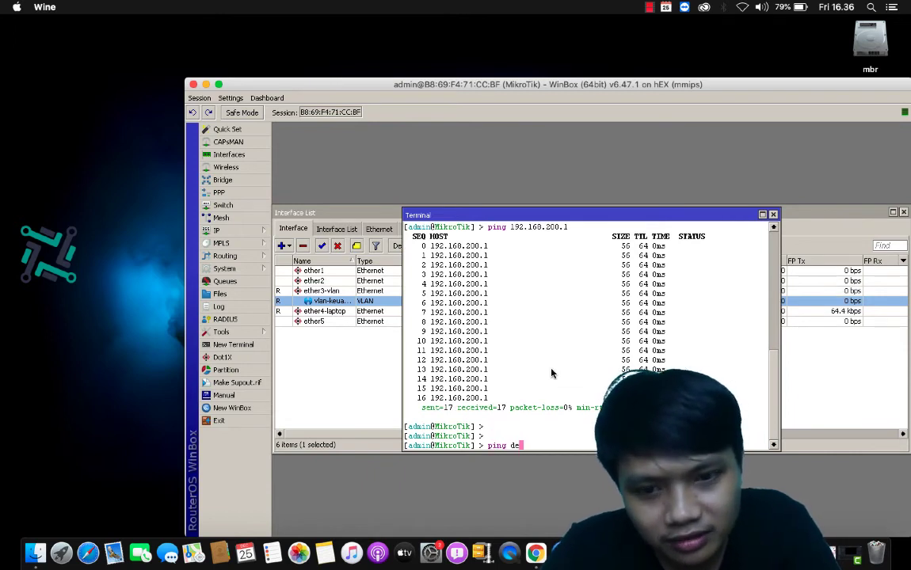
text(tik.com)
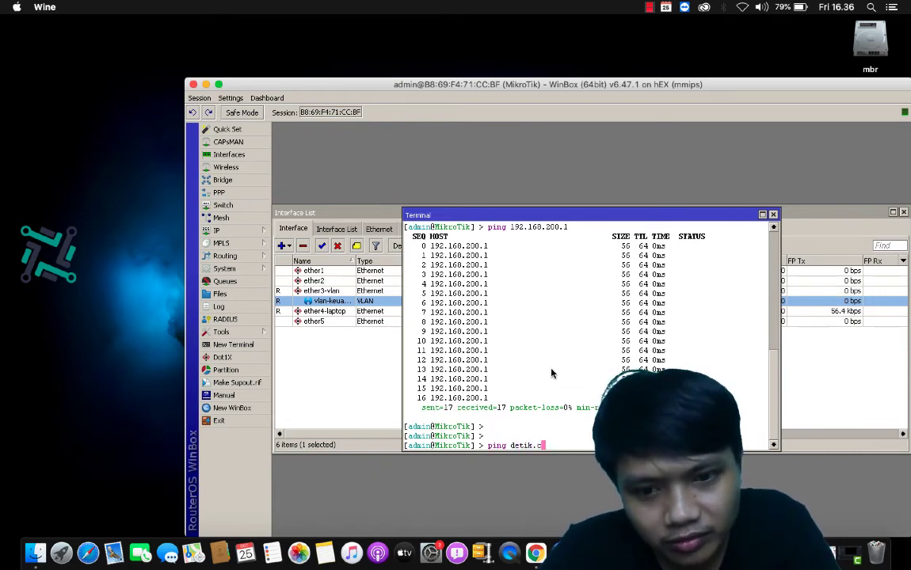
key(Return)
key(Return)
key(Return)
key(Return)
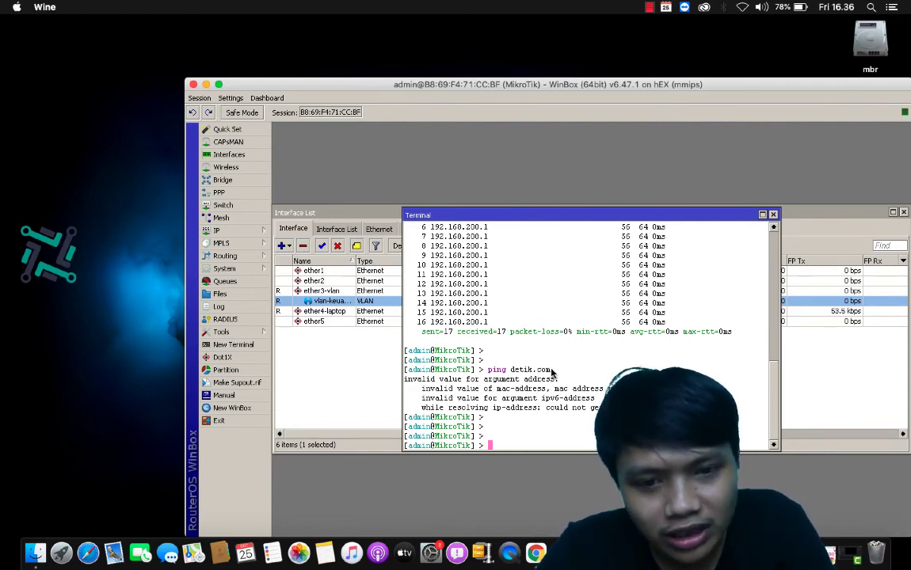
Add a default route for 0.0.0.0/0 with gateway 192.168.200.1, save it, and close the route list
click(225, 231)
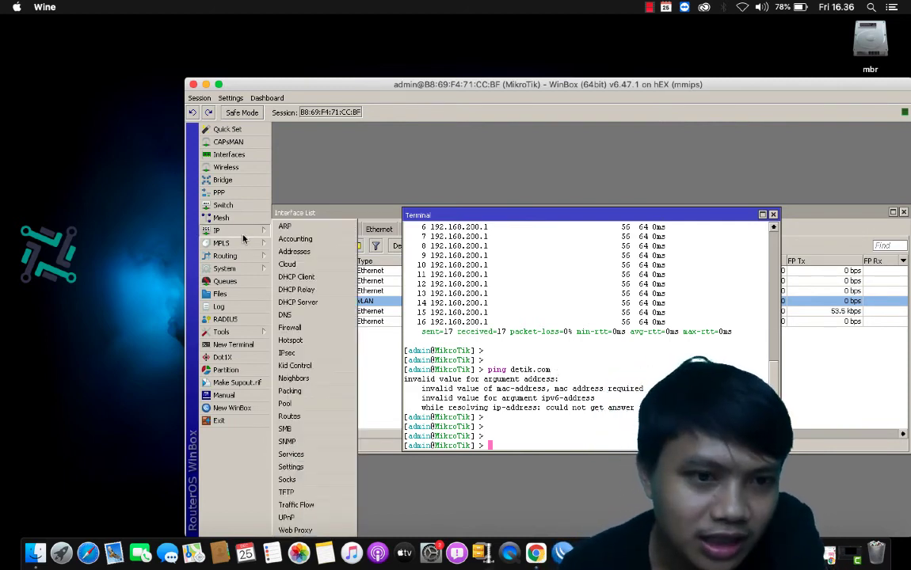
click(310, 417)
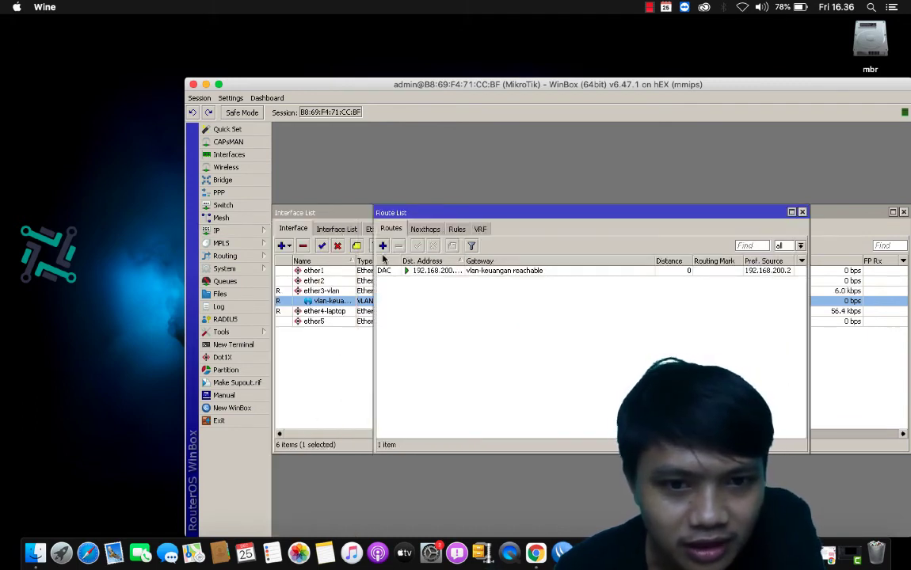
click(383, 247)
key(Tab)
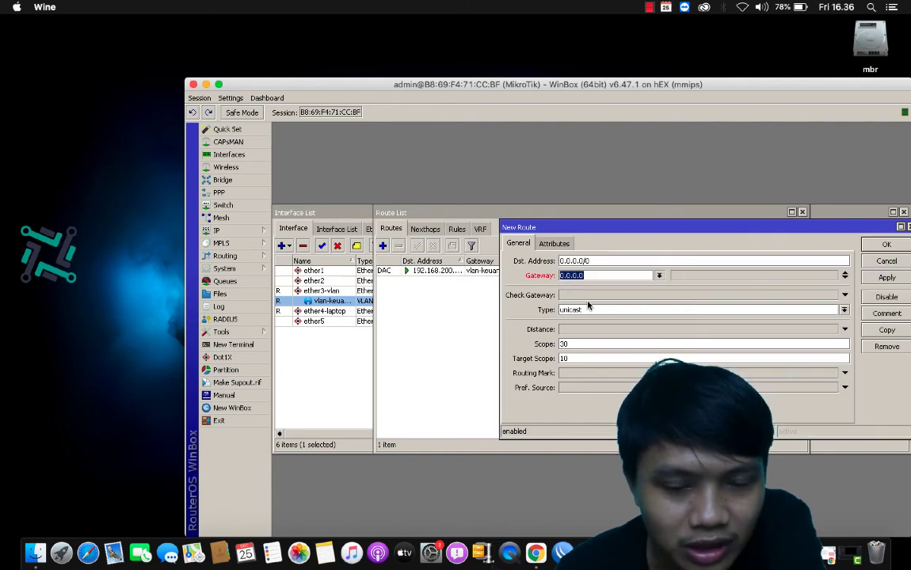
text(192.16)
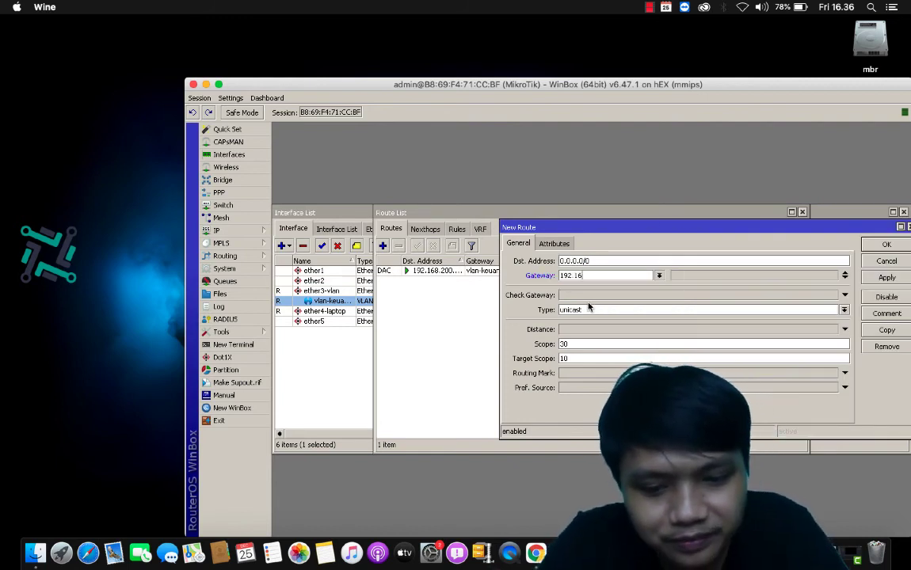
text(8.200.1)
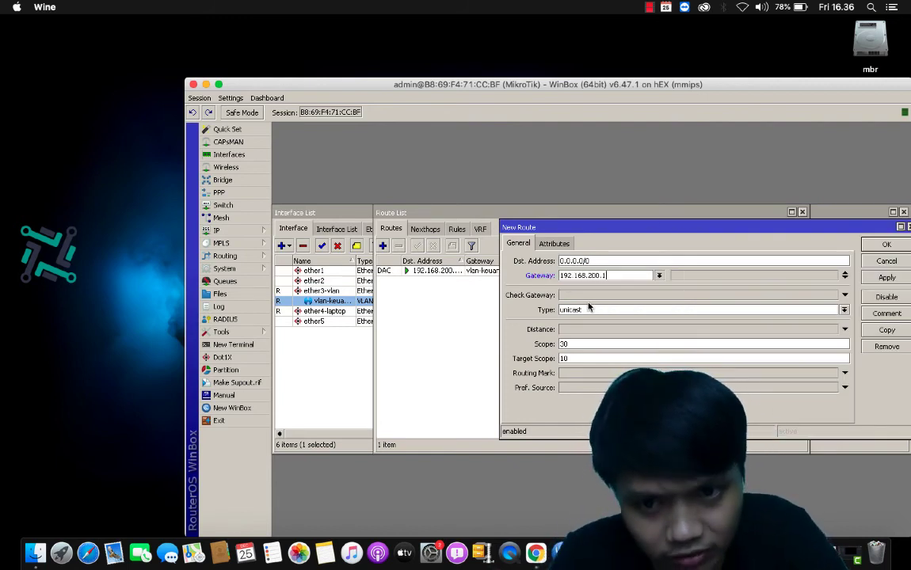
click(885, 277)
click(878, 258)
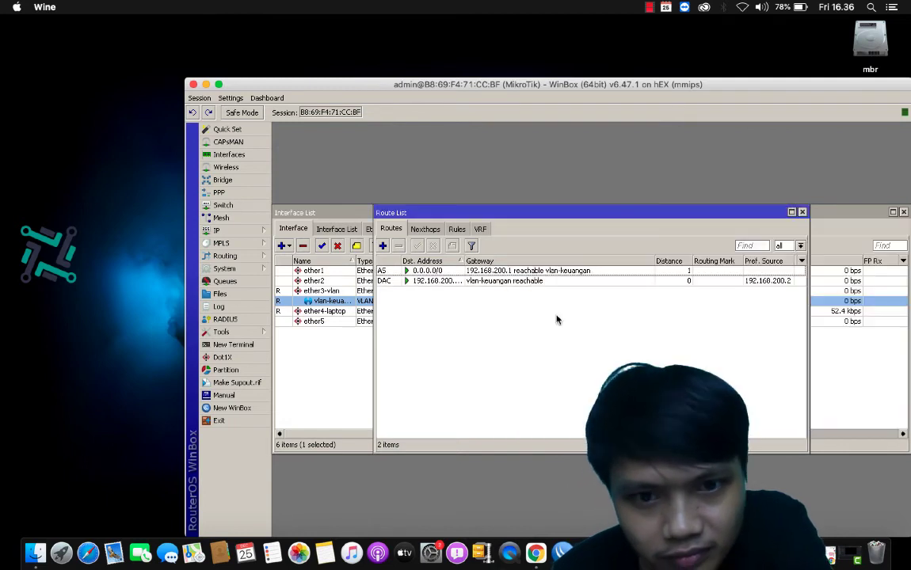
click(803, 212)
Open the DNS settings and begin entering the DNS server address with 192
click(247, 231)
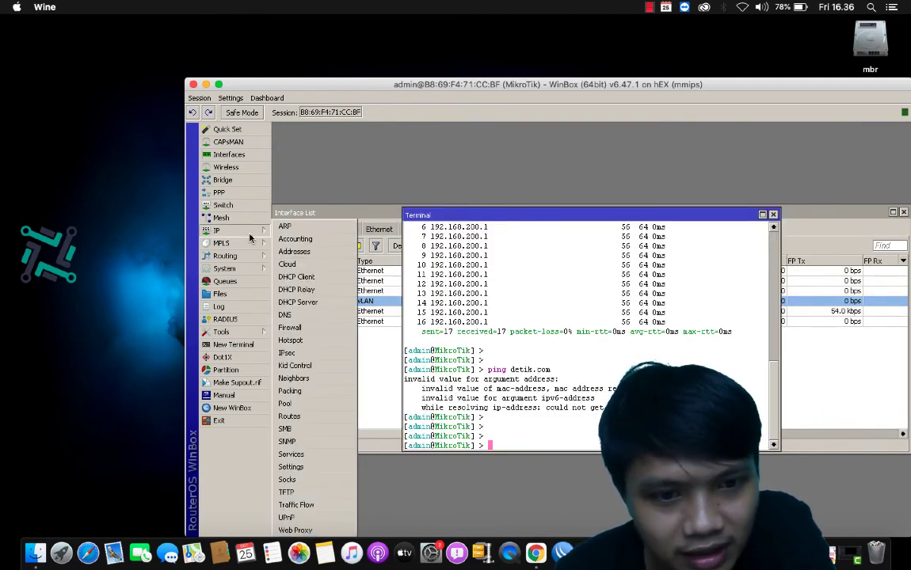
click(287, 314)
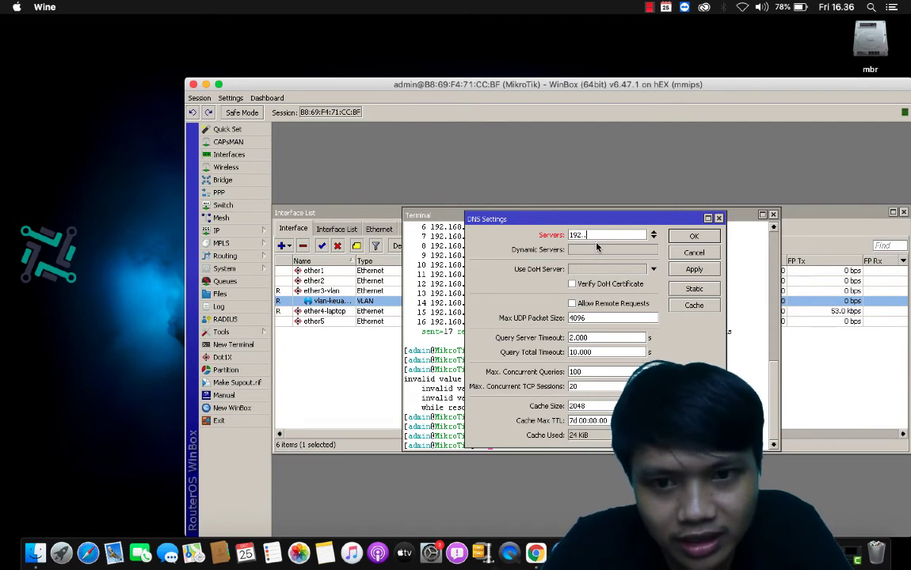
text(192.)
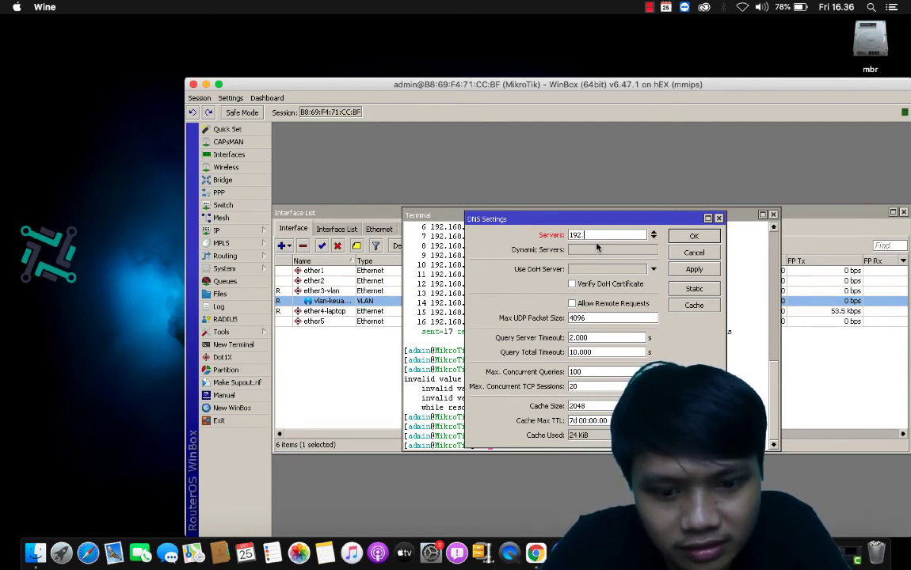